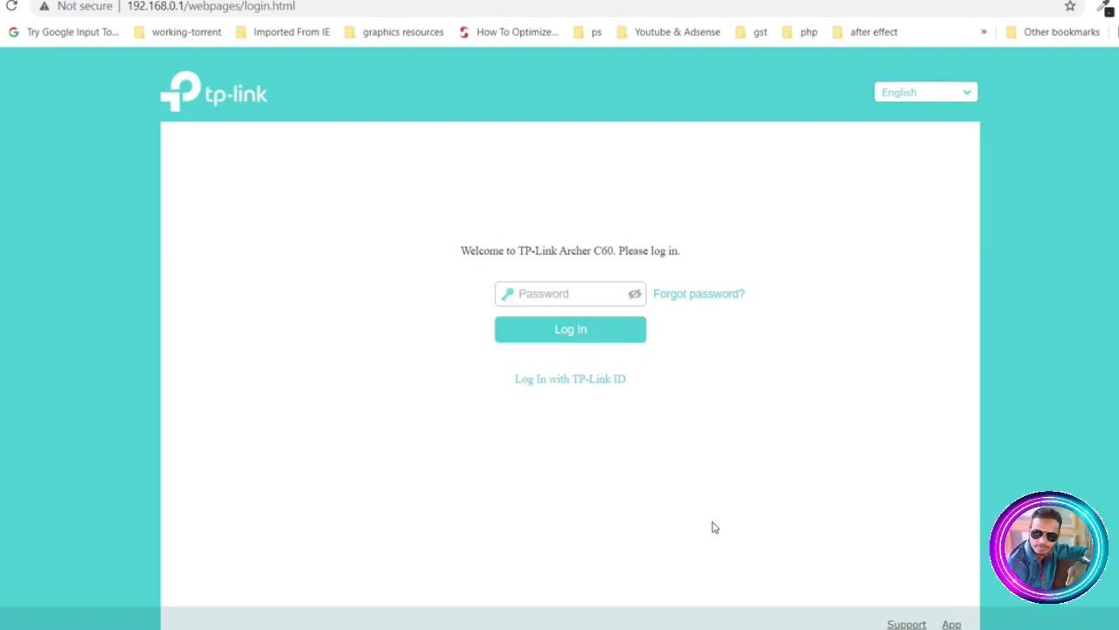
Log in to the router's web management pages by entering the admin password.
left_click(563, 297)
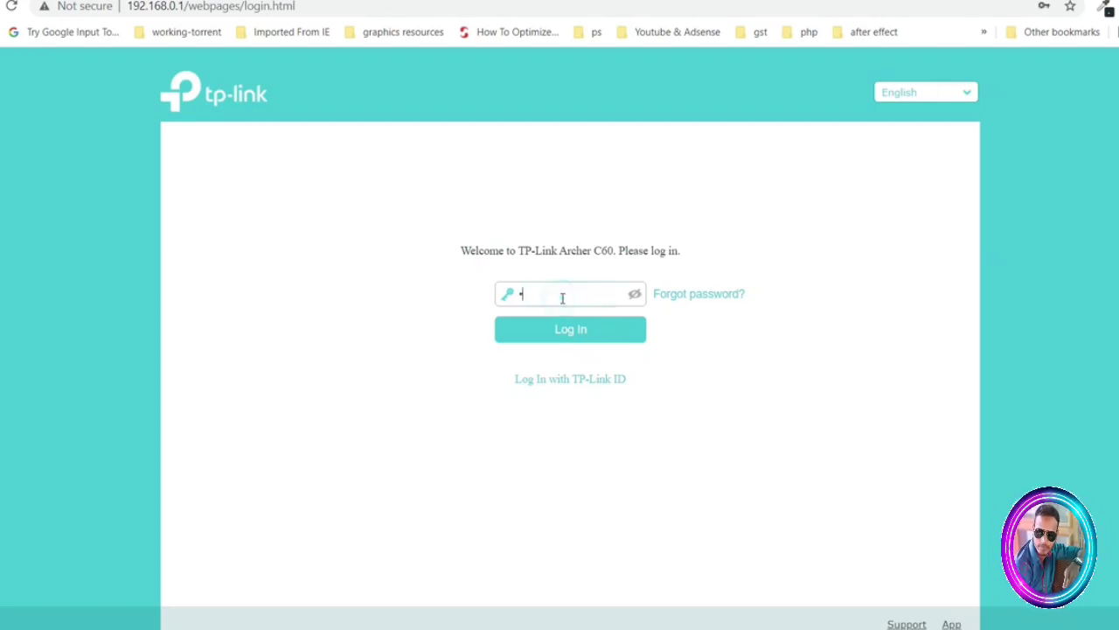
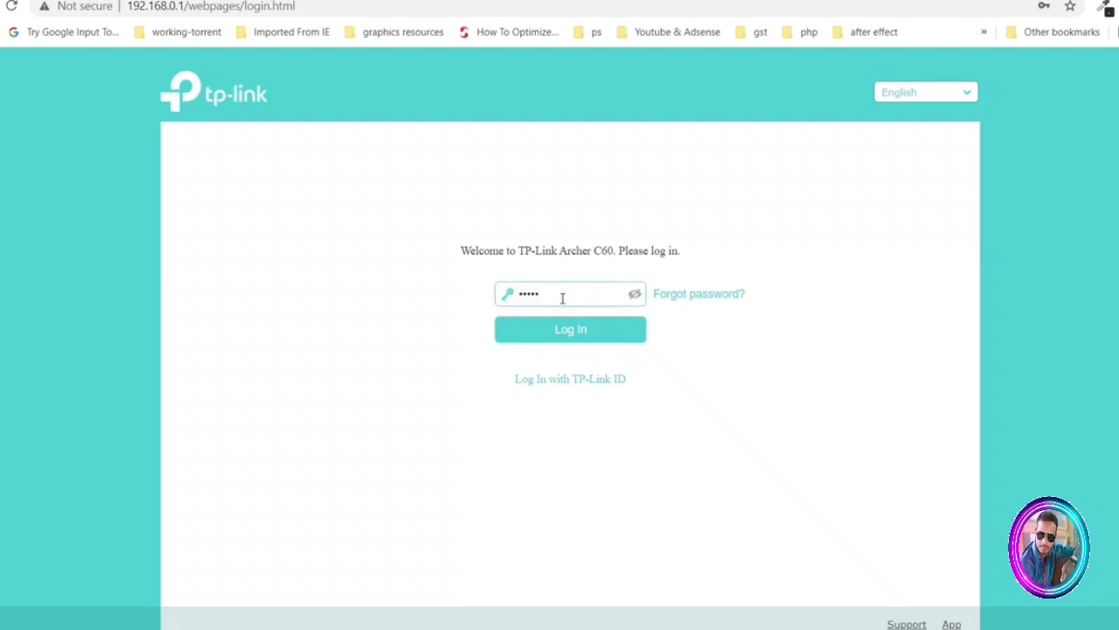
key("Return")
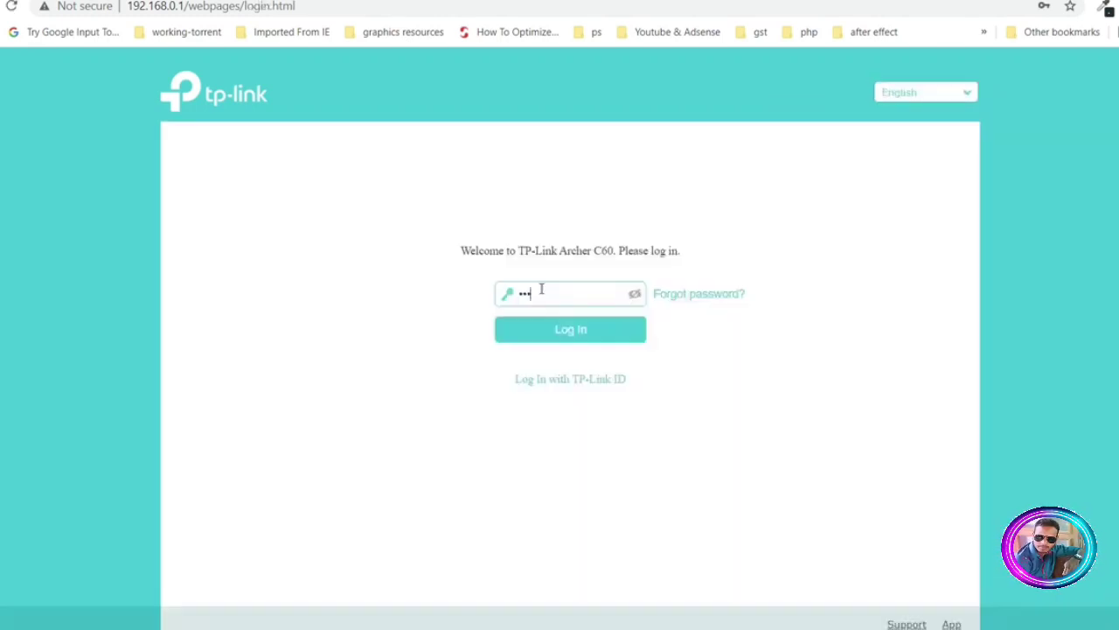
key("Return")
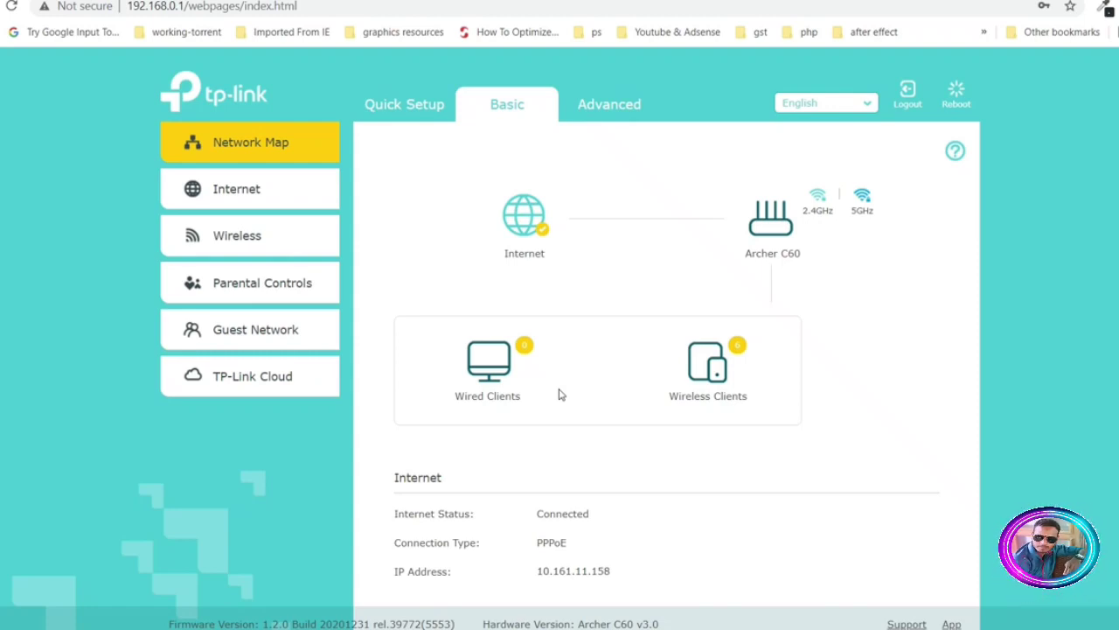
Switch to the Advanced tab to show the Internet, Wireless, LAN and Guest Network status.
left_click(612, 114)
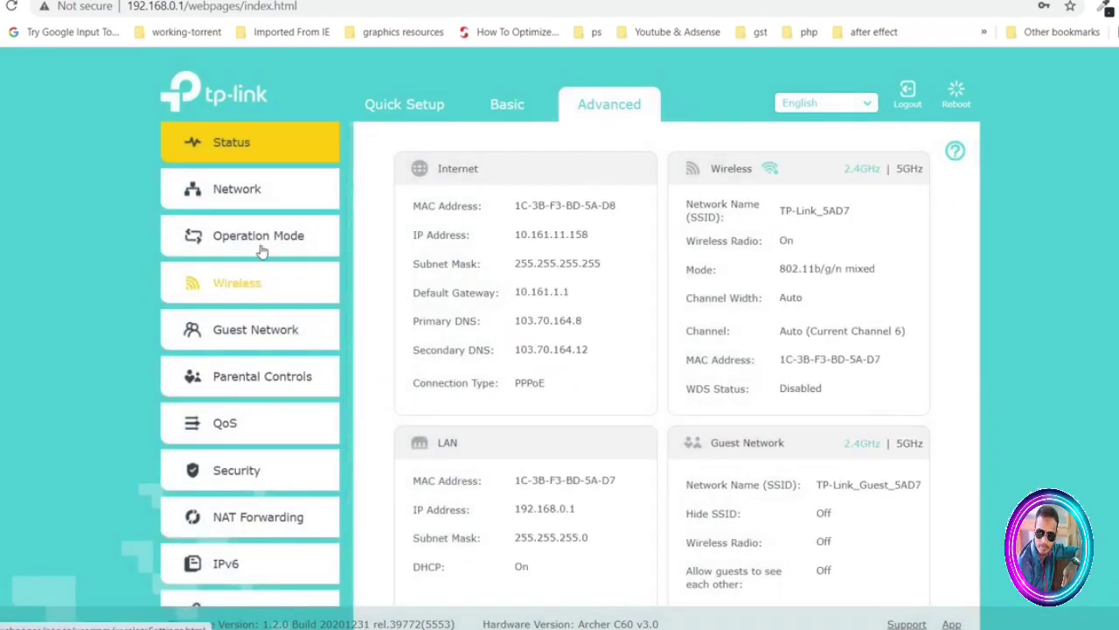
View Basic > Wireless, then return to Advanced and expand the Wireless menu section.
left_click(523, 109)
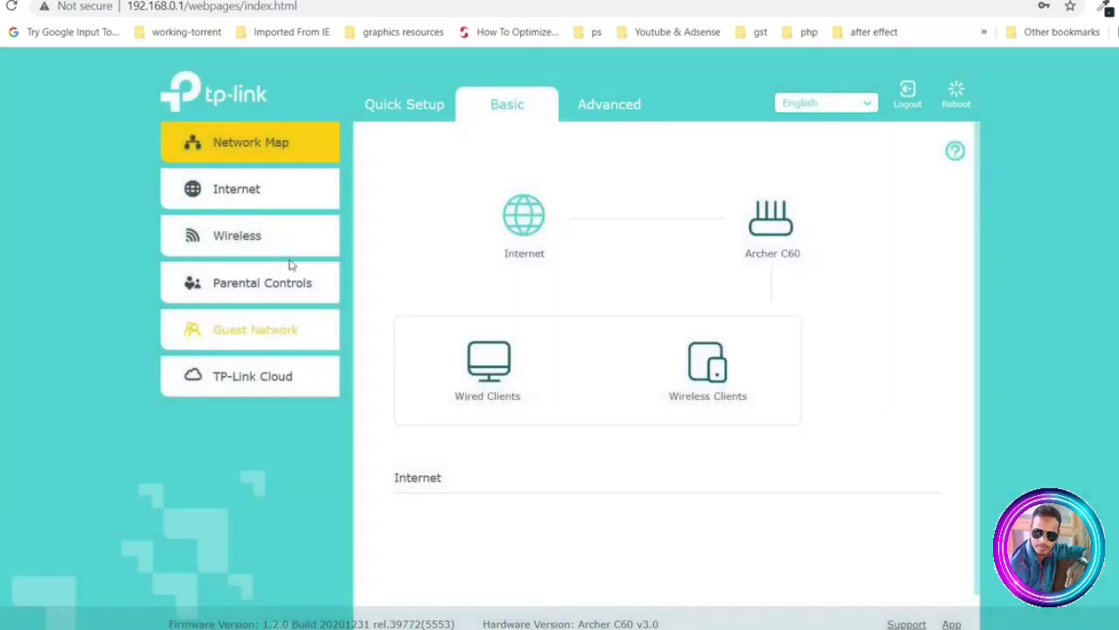
left_click(266, 247)
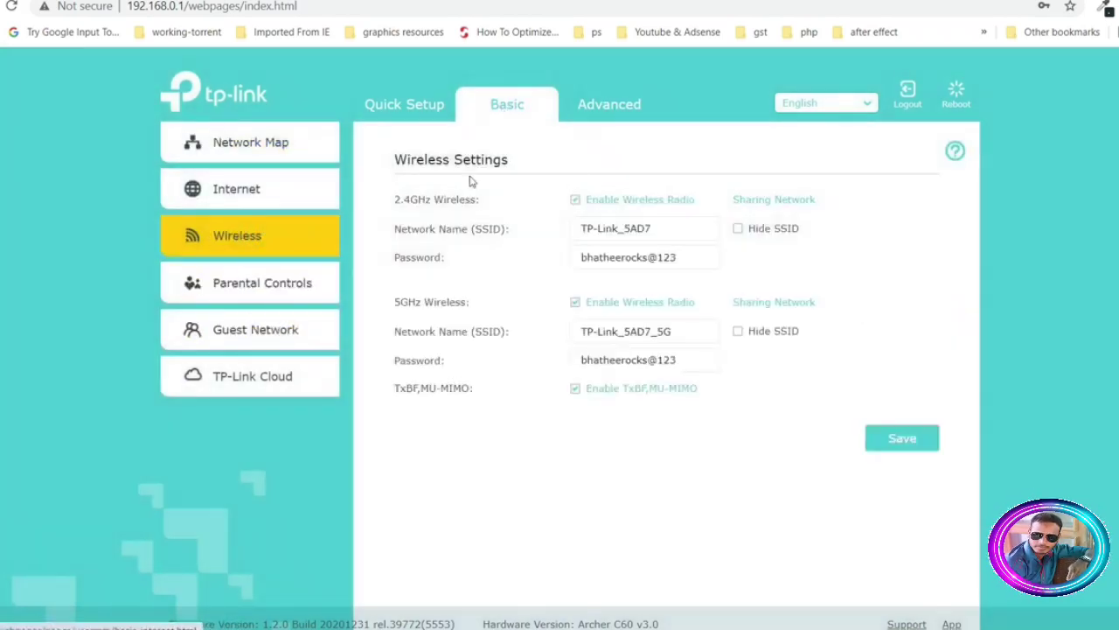
left_click(594, 106)
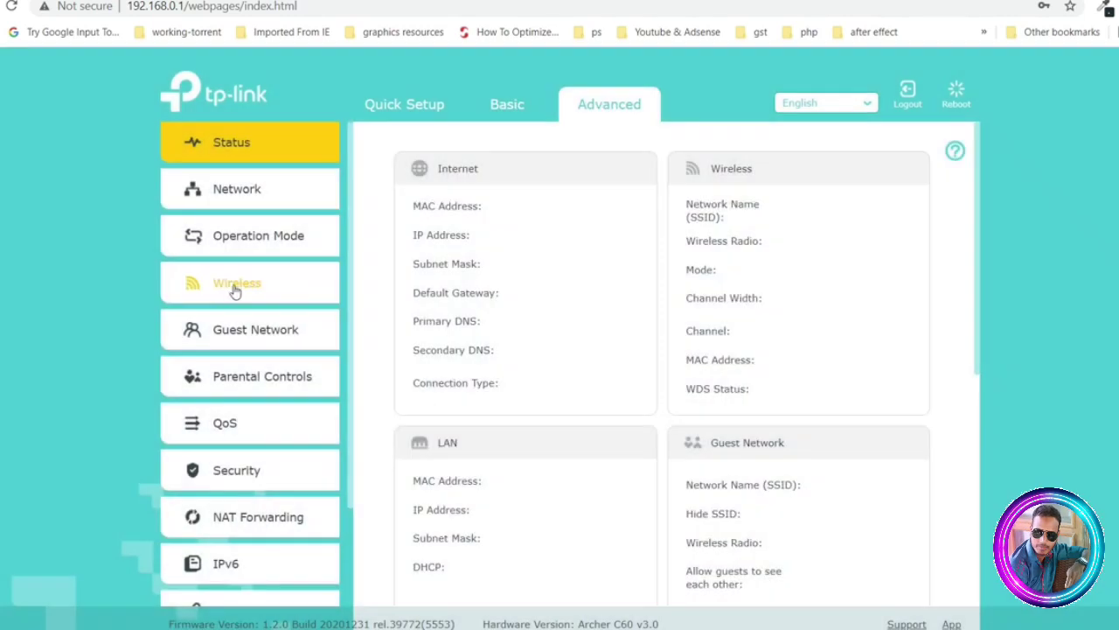
left_click(235, 287)
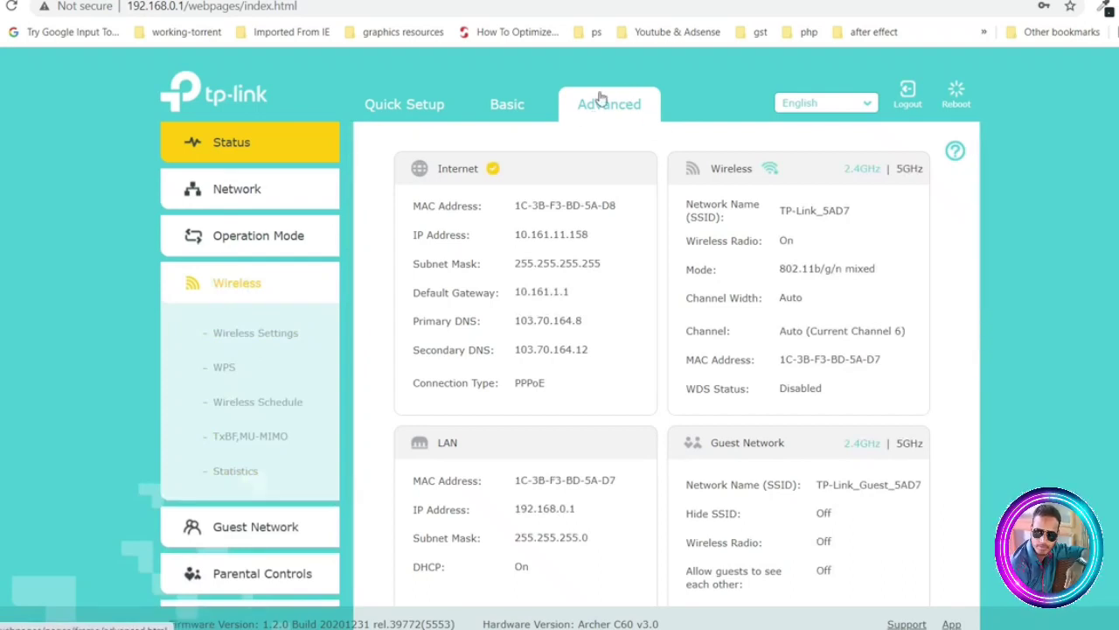
Expand Security in the left menu and go to its Access Control page.
scroll(228, 300, "down", 1)
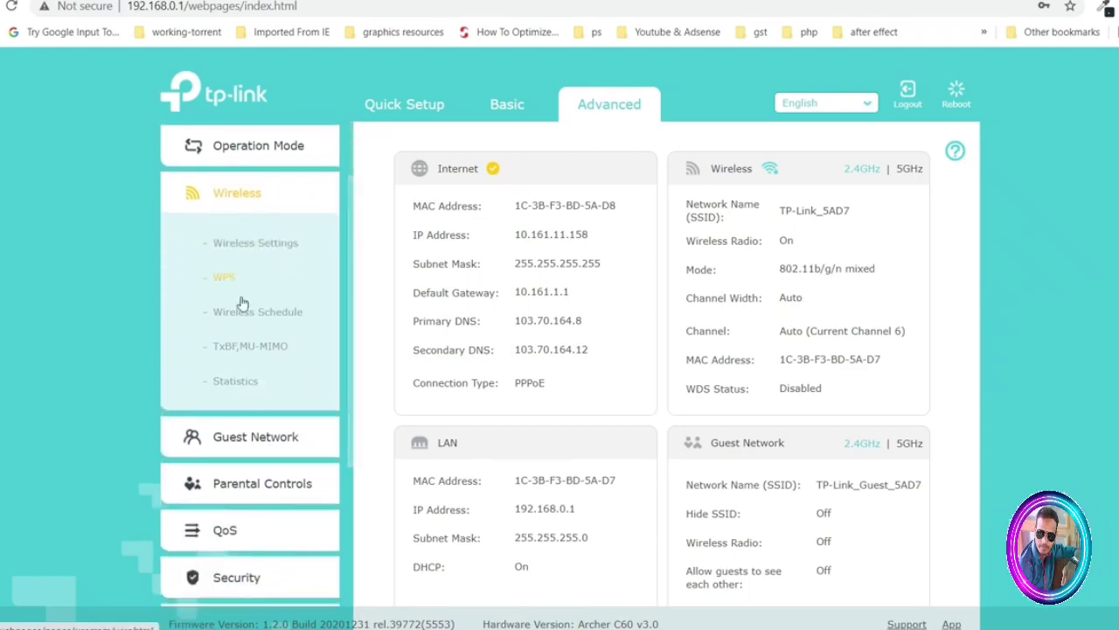
scroll(242, 302, "down", 2)
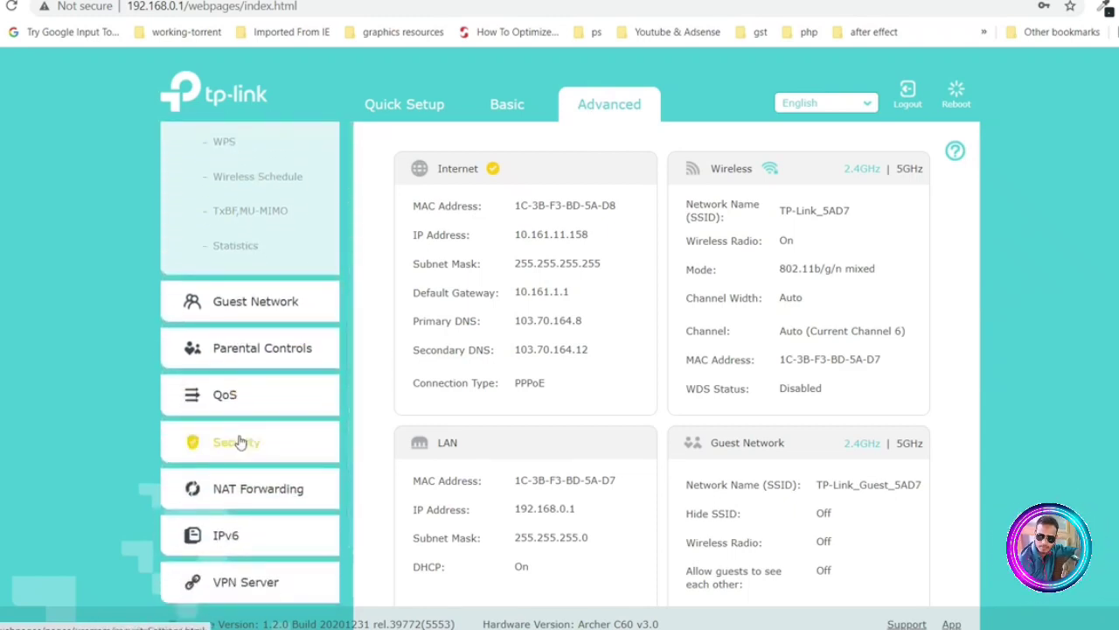
scroll(241, 442, "up", 3)
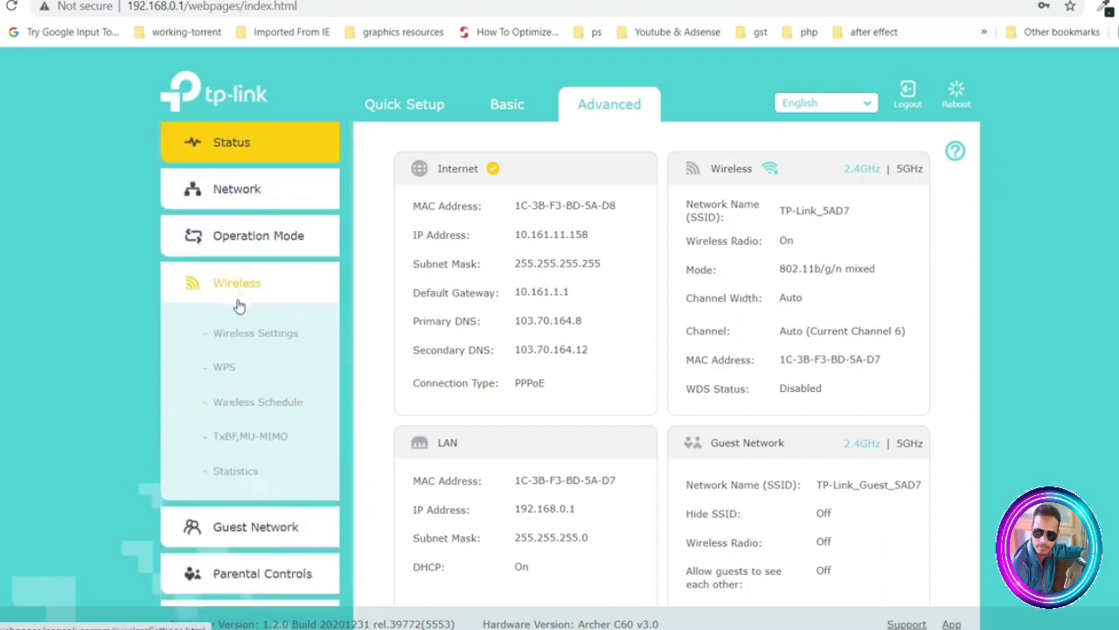
scroll(223, 335, "down", 1)
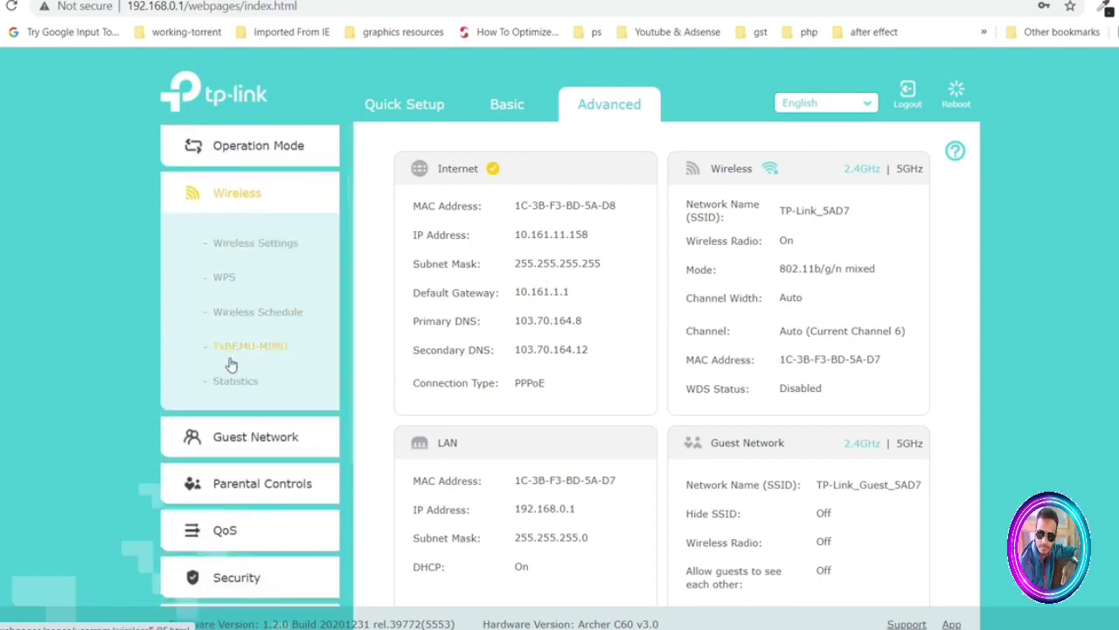
scroll(234, 332, "down", 1)
scroll(238, 341, "up", 2)
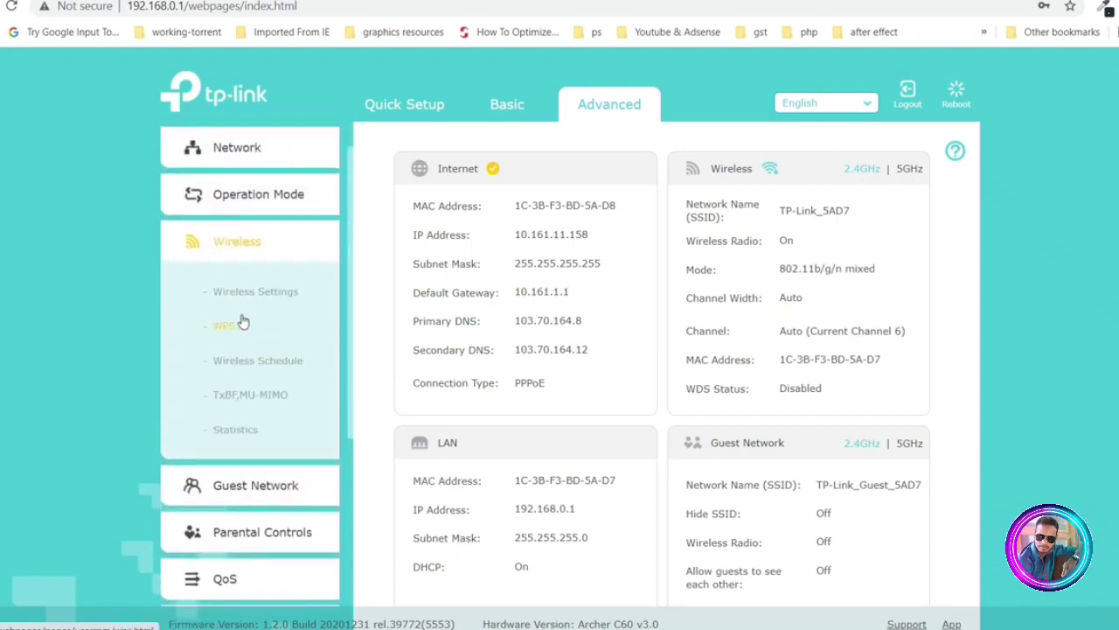
scroll(243, 341, "down", 3)
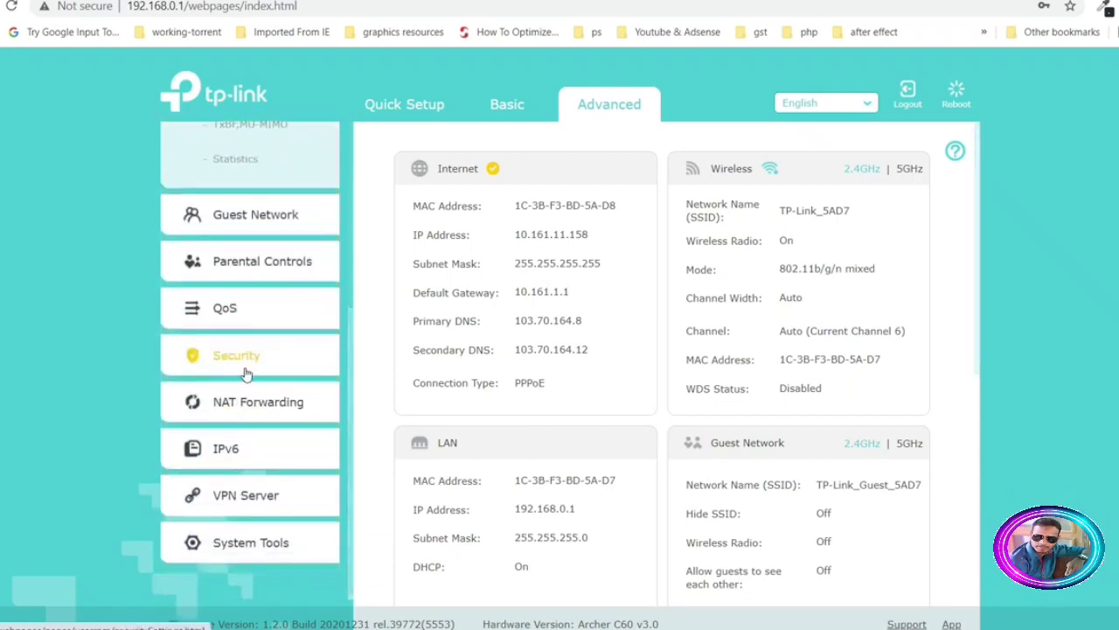
left_click(218, 363)
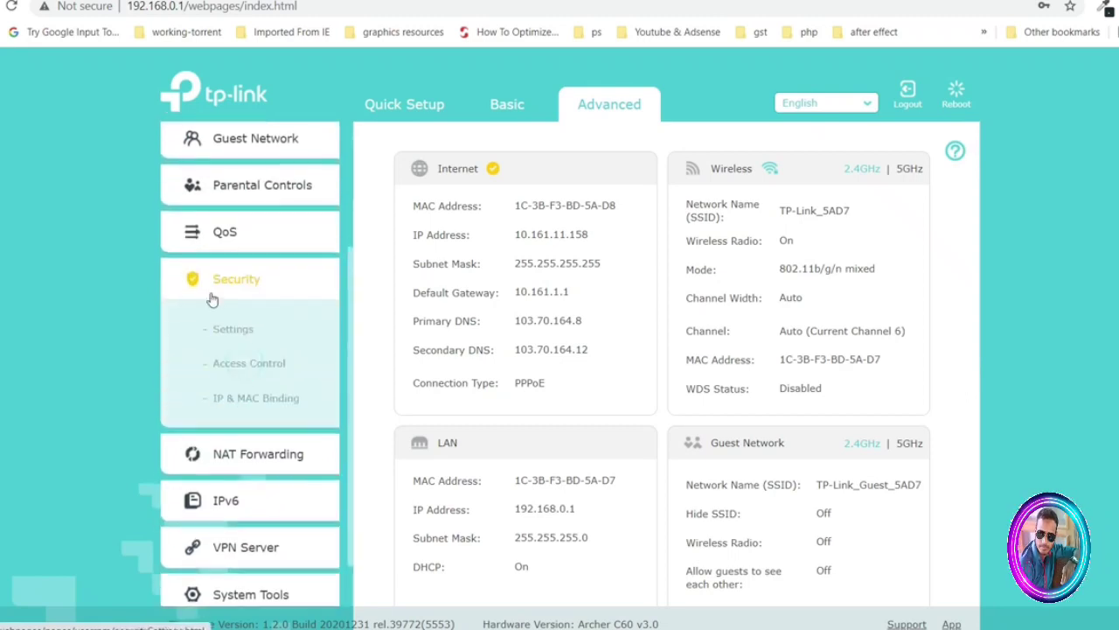
left_click(229, 373)
Choose Whitelist as the Default Access Mode after briefly trying Blacklist, and save.
left_click(637, 293)
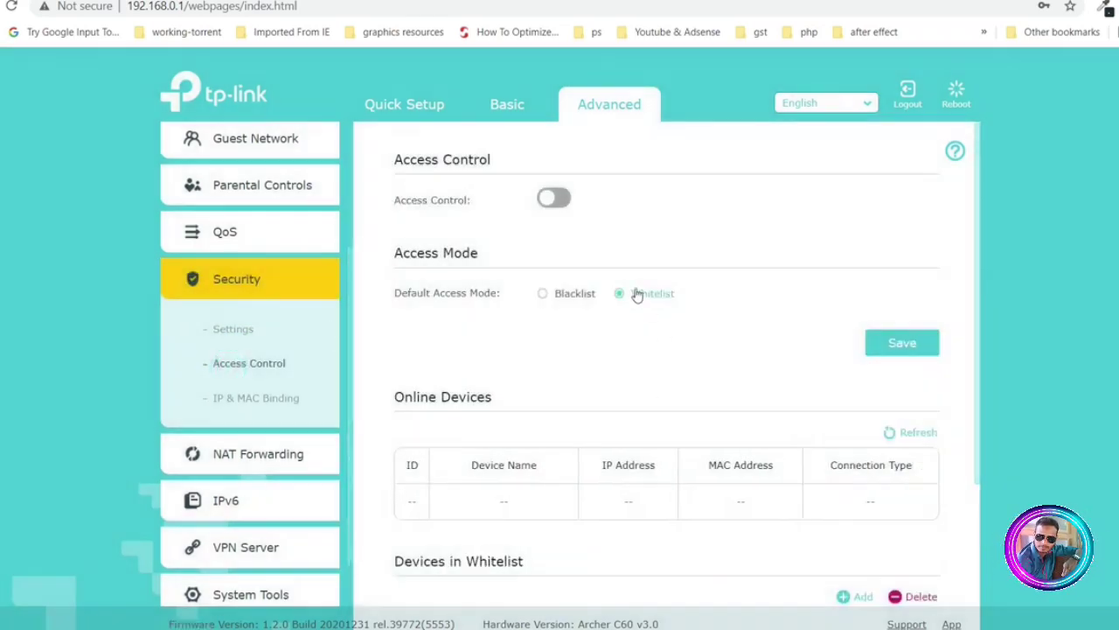
scroll(719, 426, "down", 2)
scroll(718, 426, "up", 2)
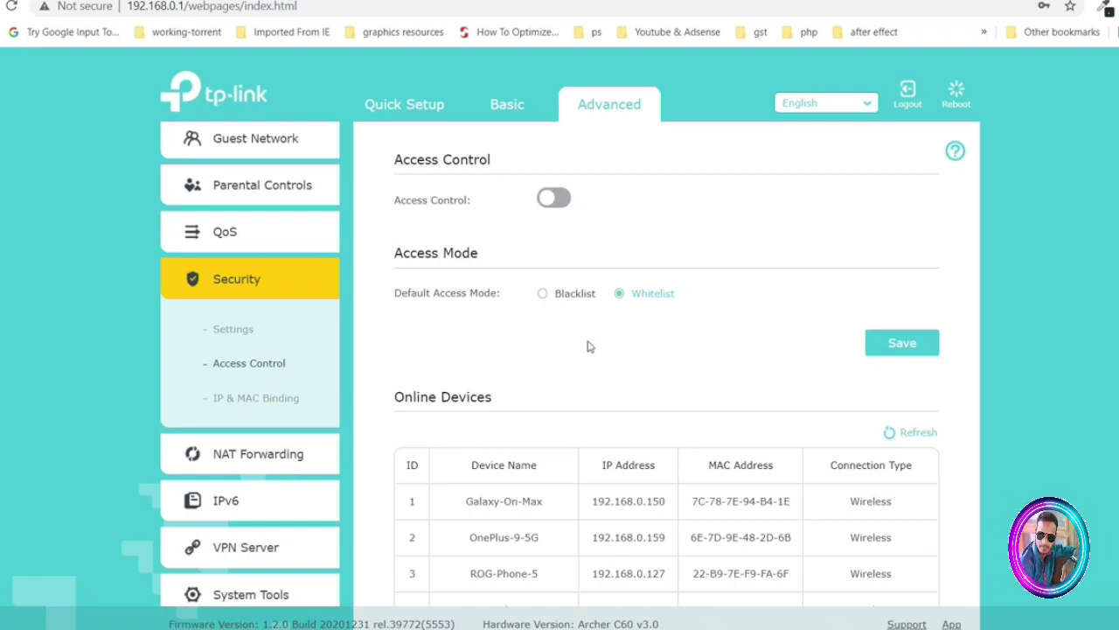
left_click(544, 295)
left_click(641, 297)
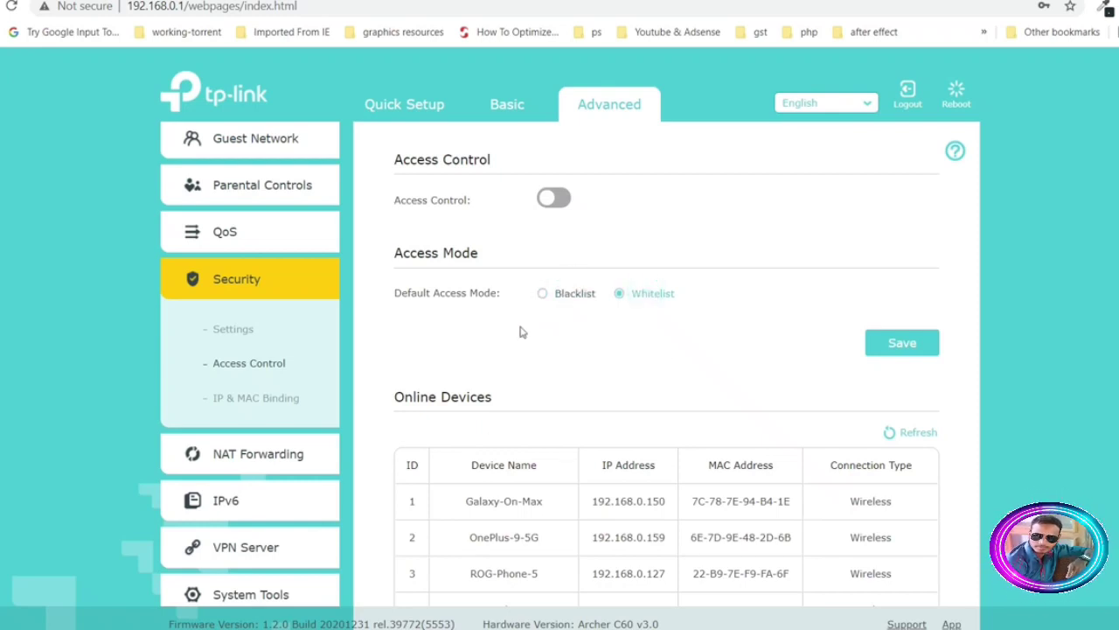
scroll(571, 319, "down", 1)
scroll(573, 320, "up", 1)
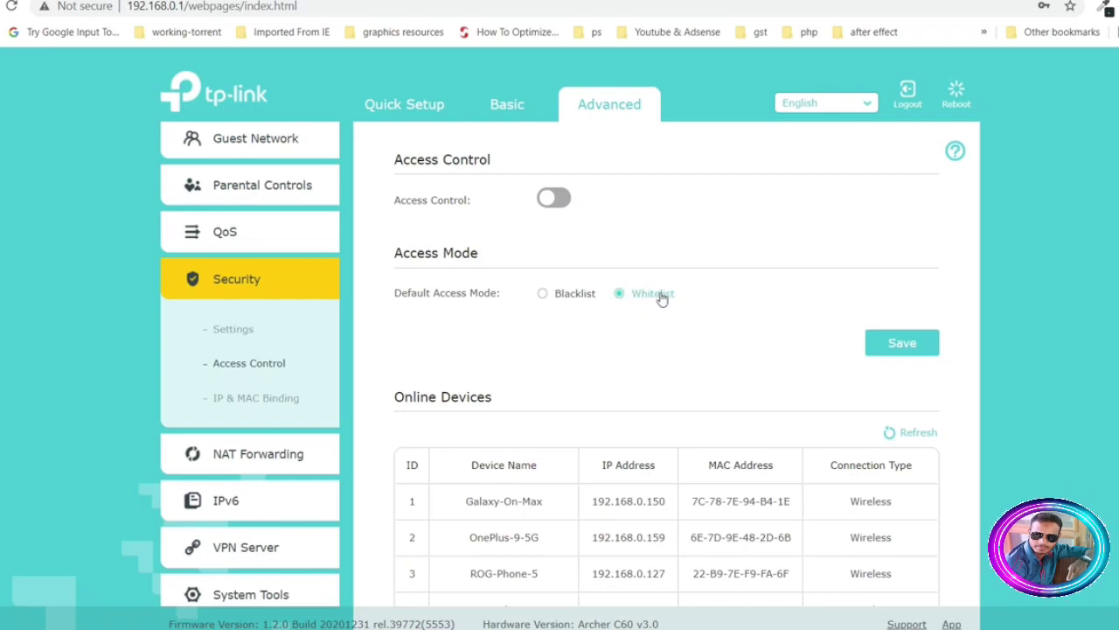
left_click(901, 354)
scroll(664, 358, "down", 2)
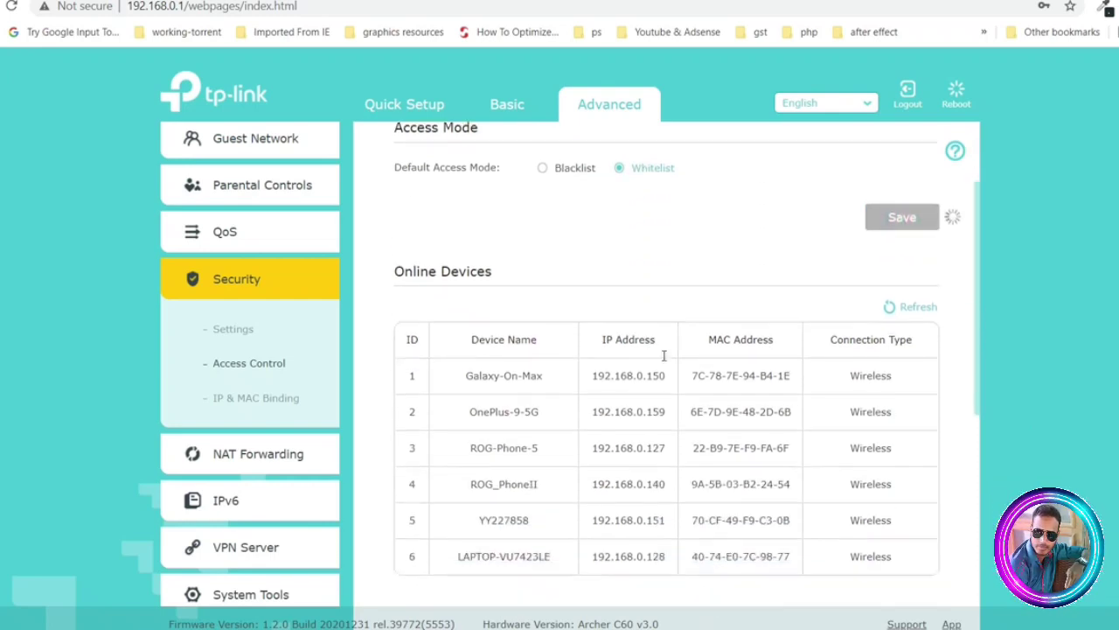
scroll(664, 355, "down", 3)
scroll(662, 364, "up", 1)
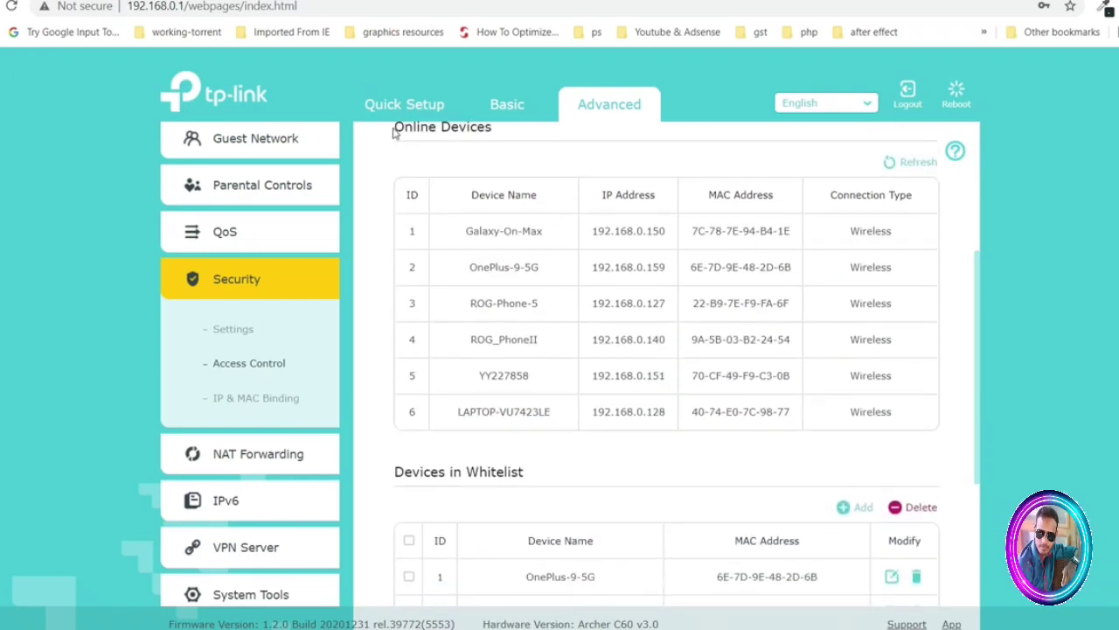
scroll(670, 408, "down", 4)
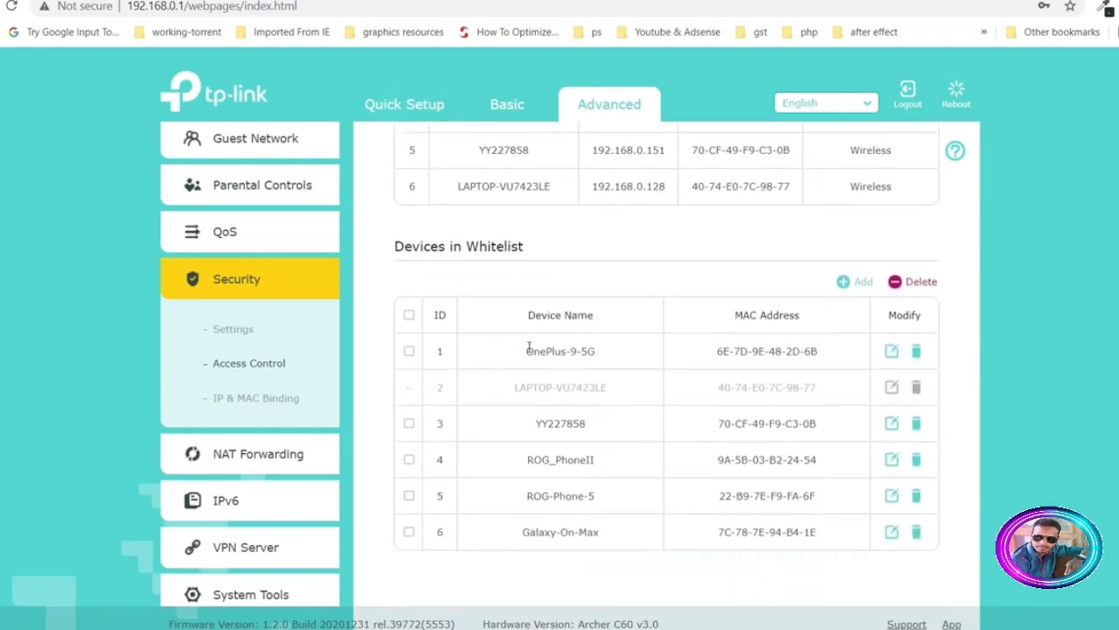
left_click_drag(526, 350, 814, 543)
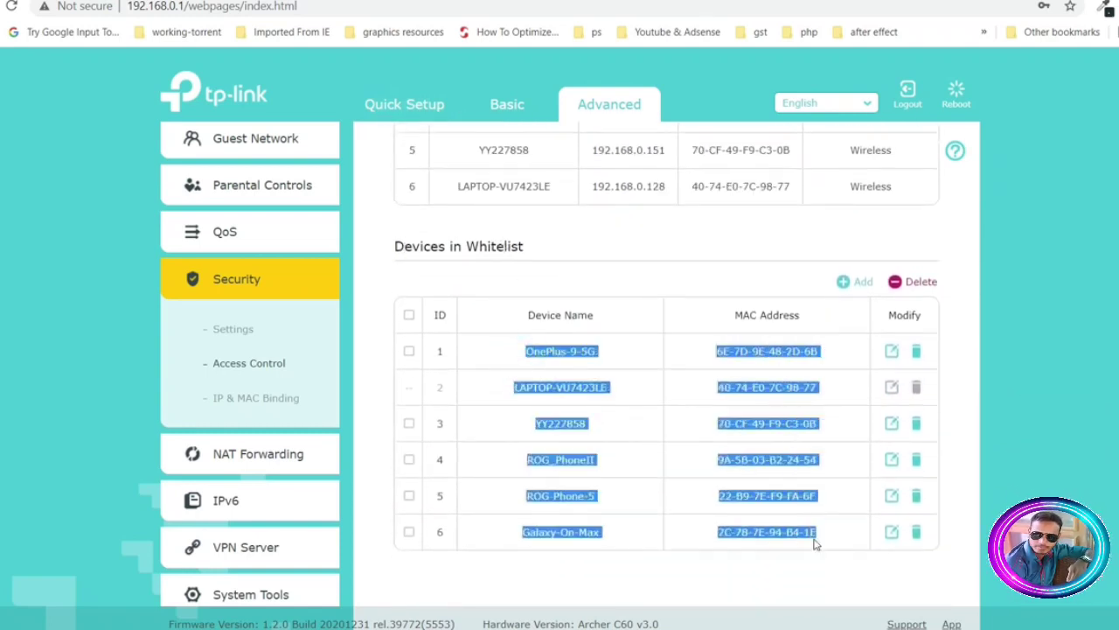
left_click_drag(601, 353, 505, 354)
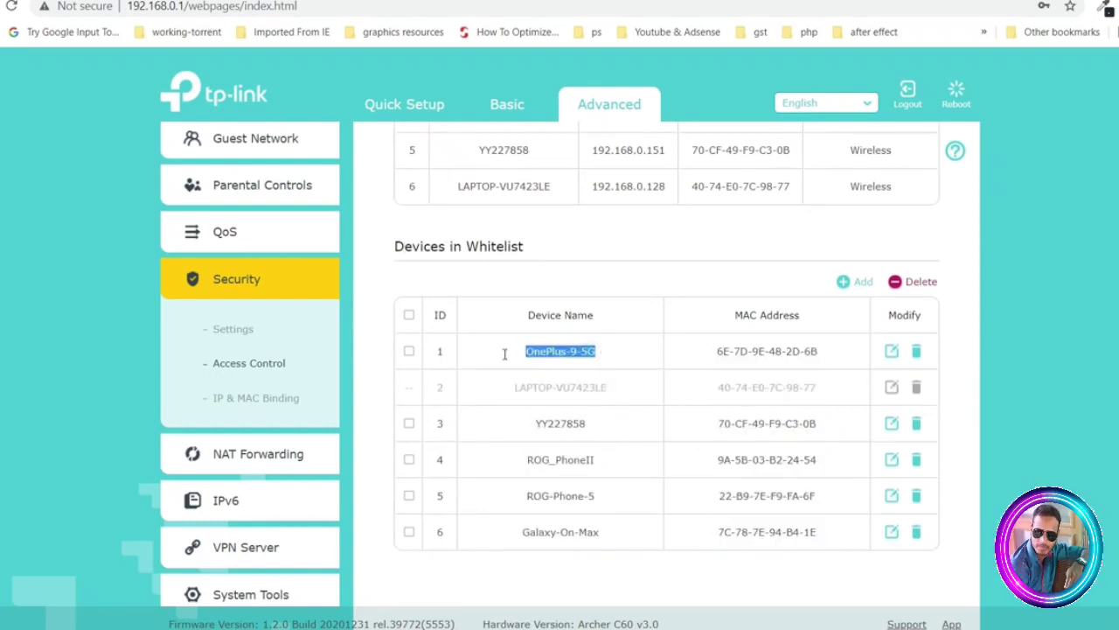
left_click_drag(718, 353, 828, 353)
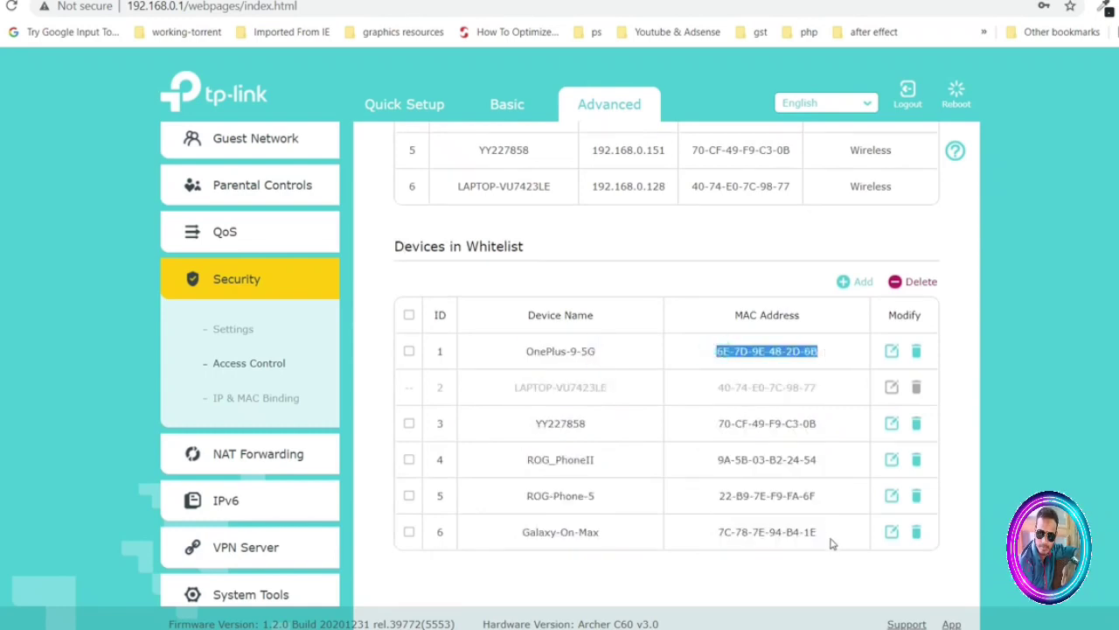
scroll(827, 520, "down", 1)
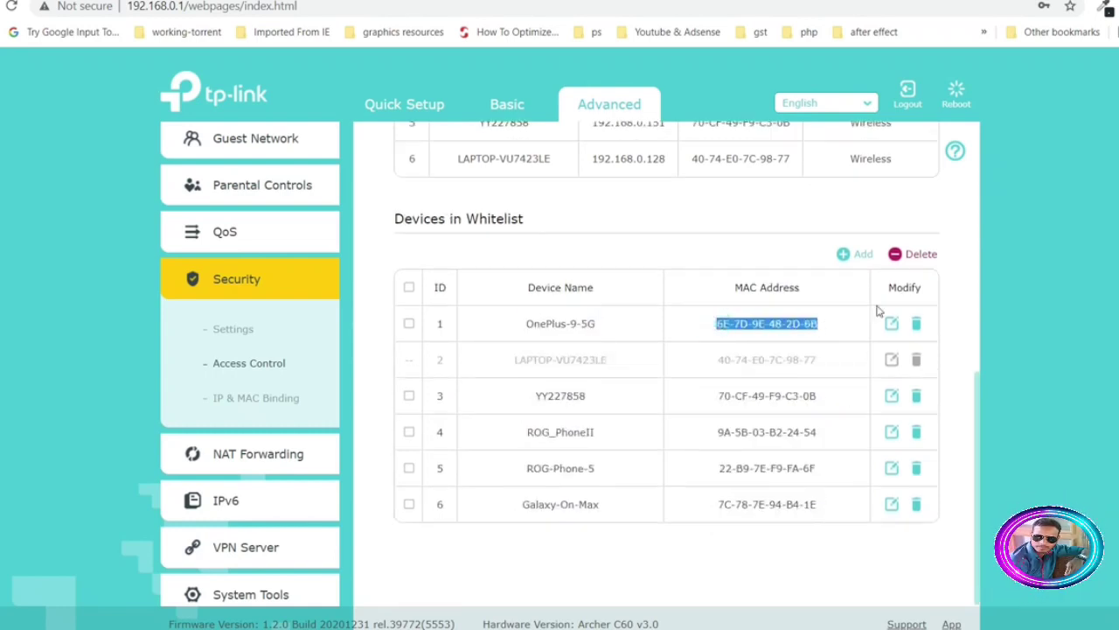
left_click(860, 254)
left_click(612, 369)
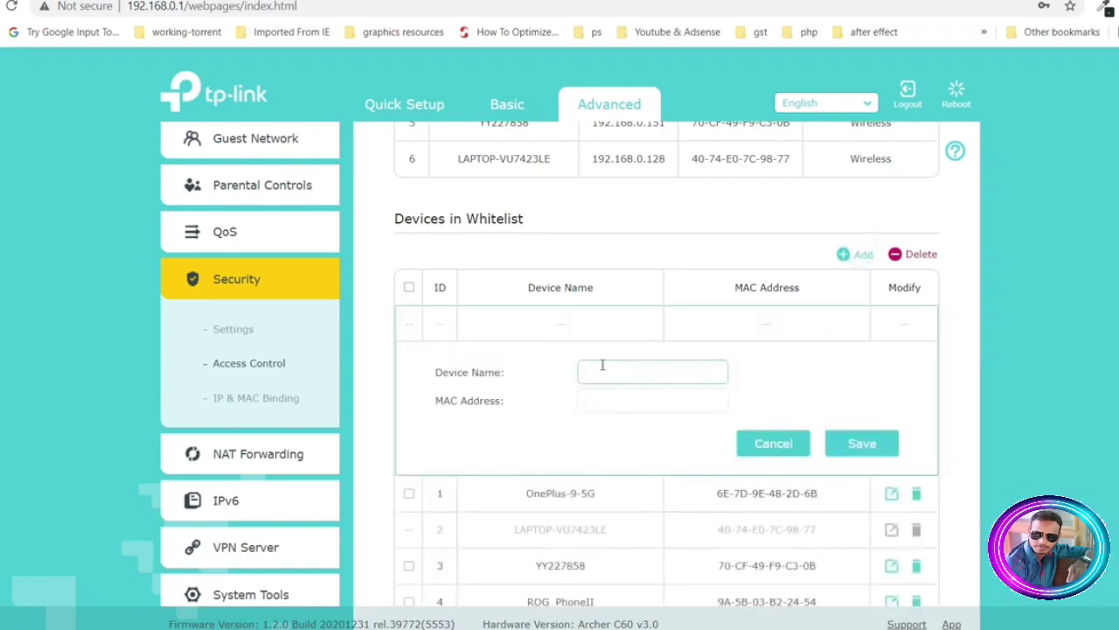
left_click(608, 399)
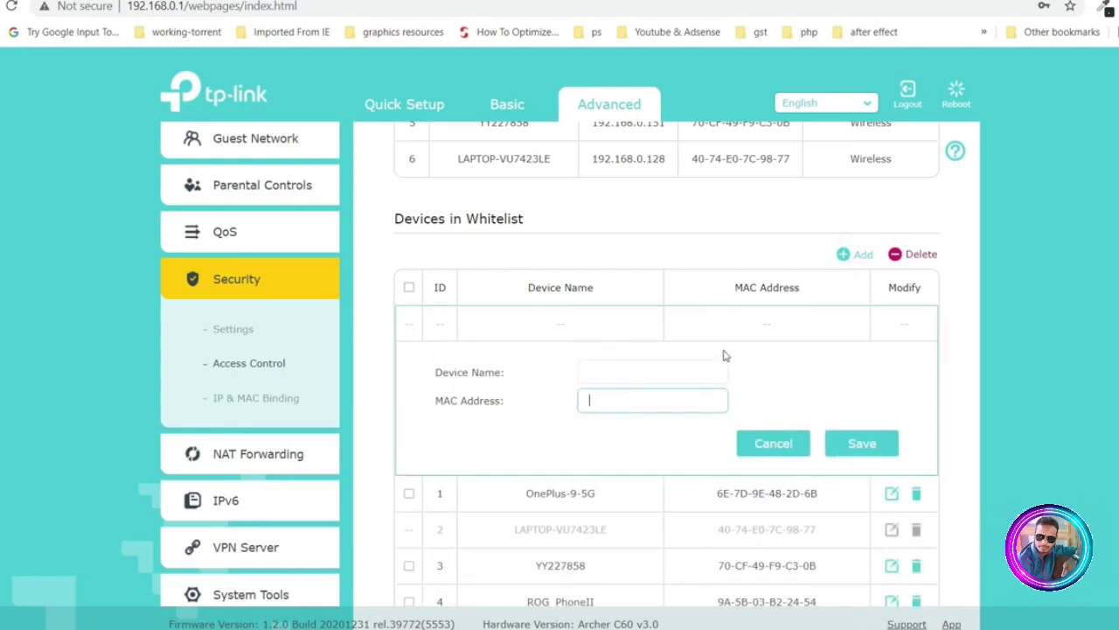
left_click(843, 254)
left_click(843, 254)
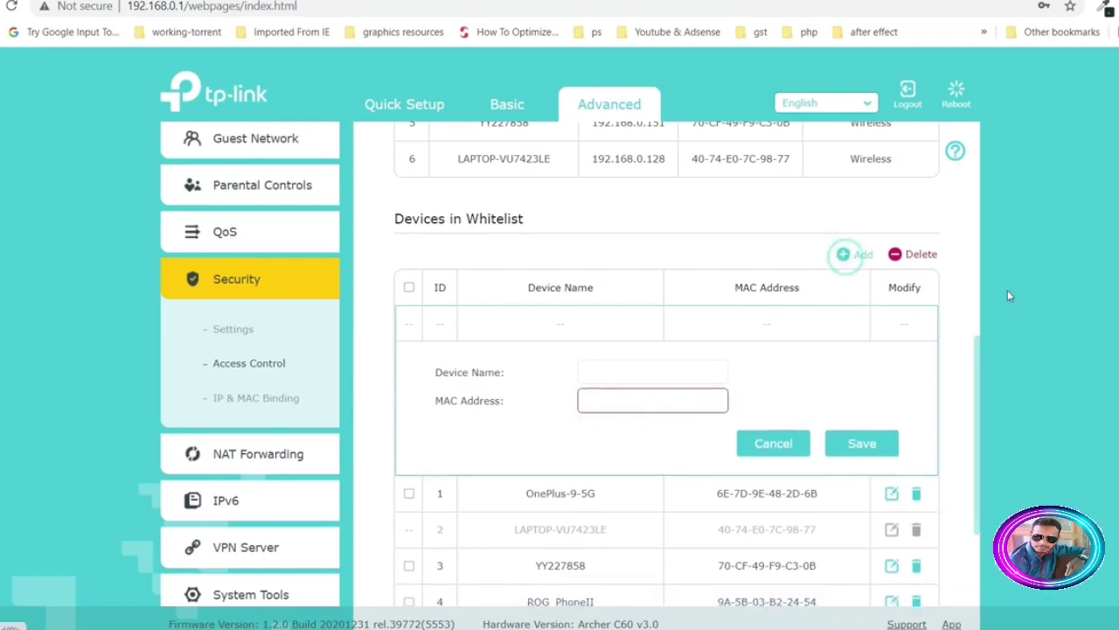
left_click(773, 444)
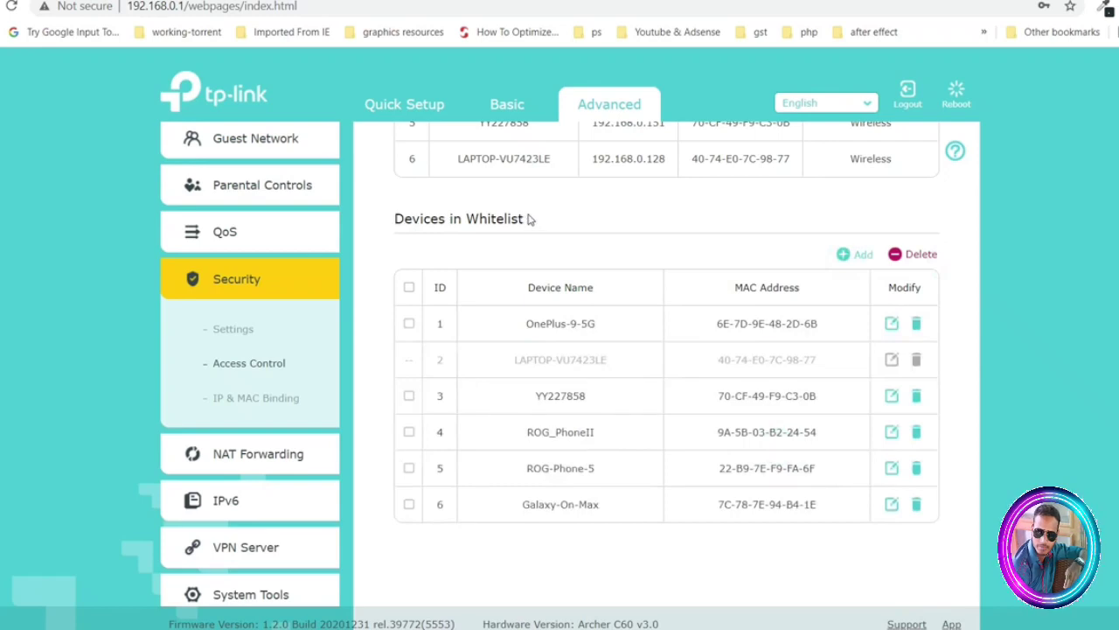
Highlight the whitelisted device names and MAC addresses, then clear the selection.
scroll(637, 364, "up", 2)
scroll(636, 364, "up", 4)
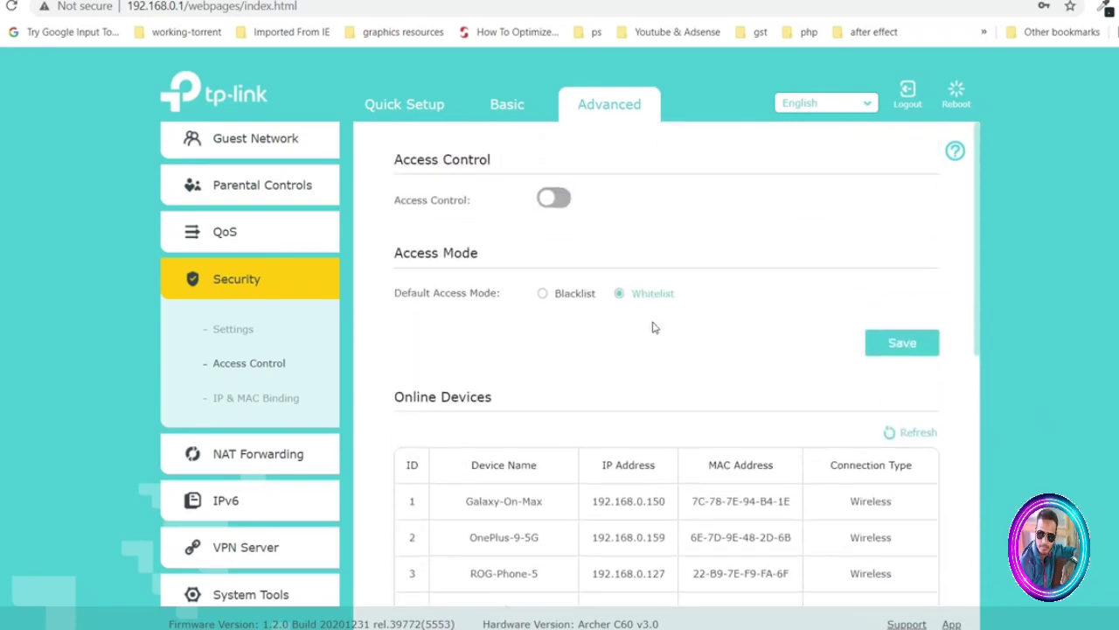
scroll(612, 312, "down", 6)
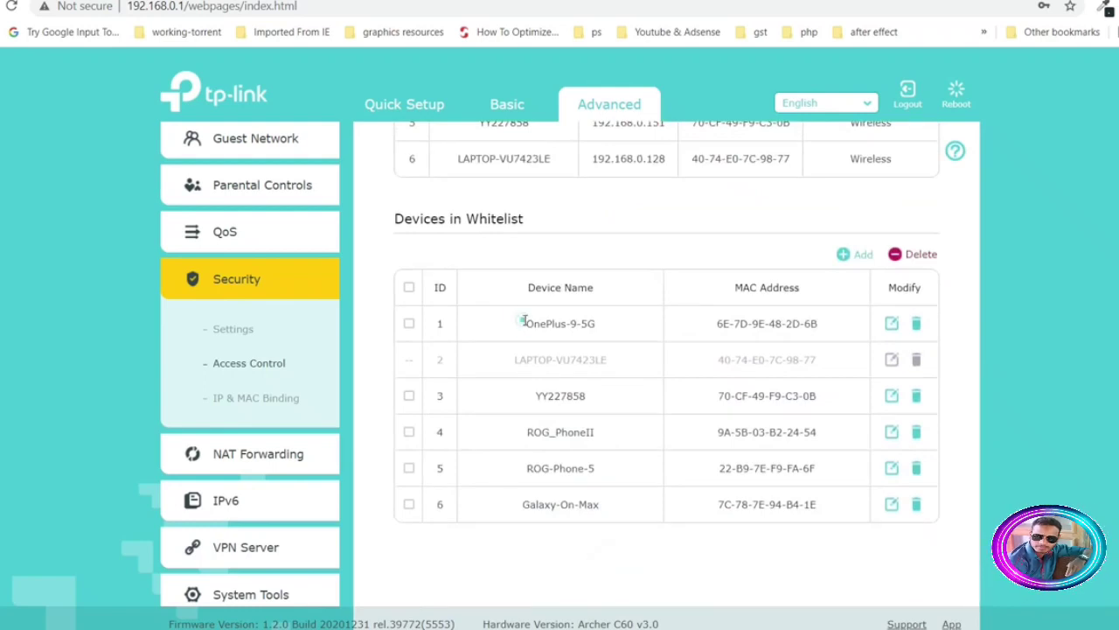
left_click_drag(715, 322, 830, 532)
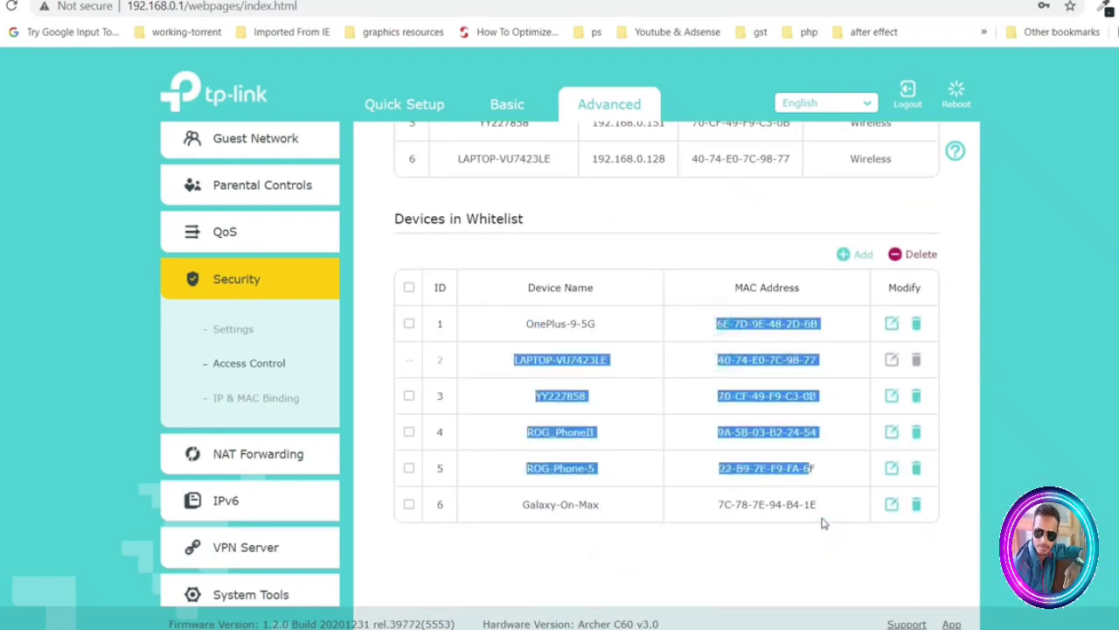
scroll(817, 521, "up", 3)
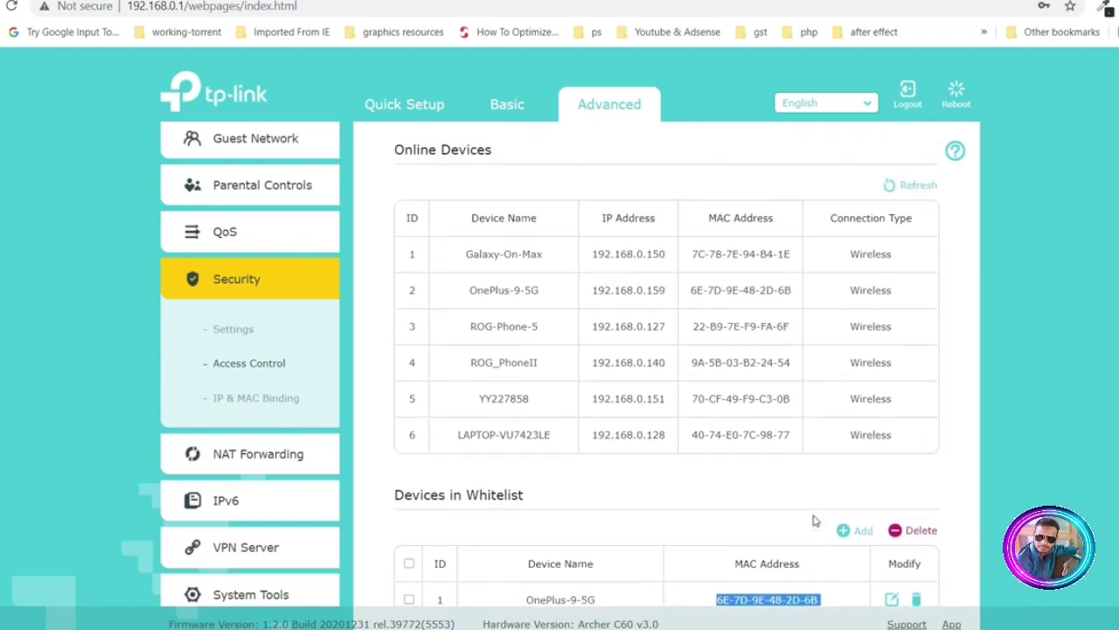
scroll(813, 520, "down", 3)
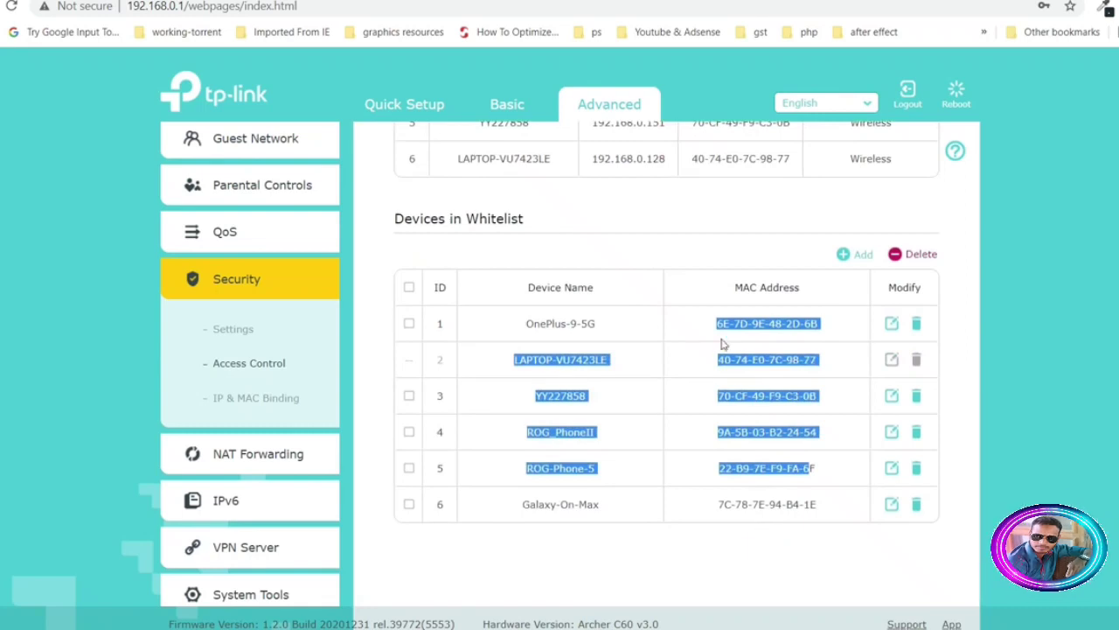
left_click(712, 324)
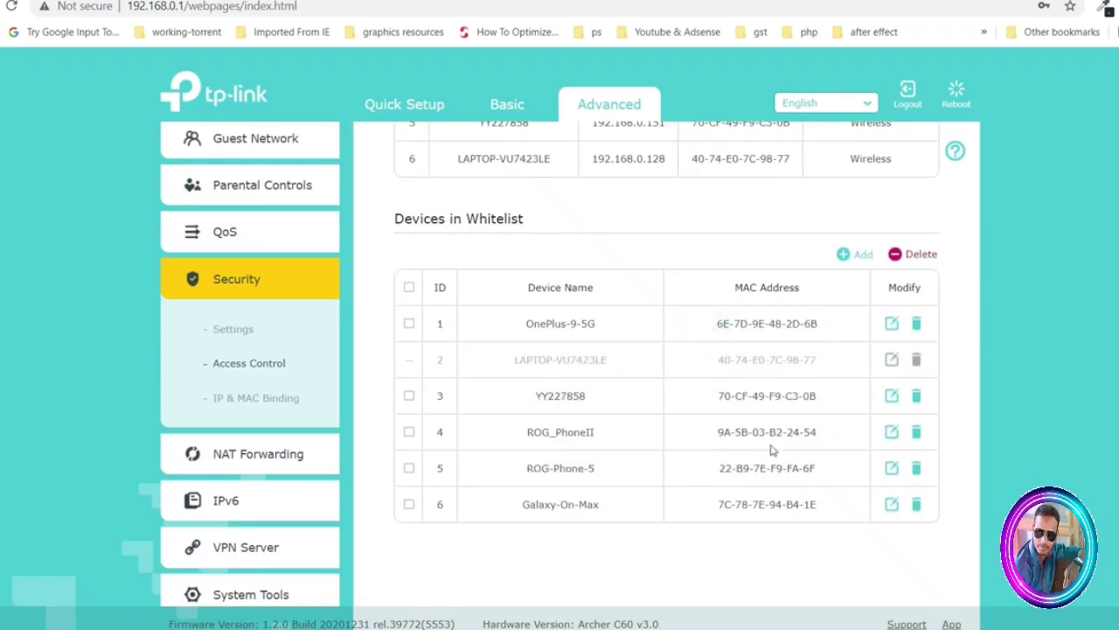
Highlight the OnePlus-9-5G and LAPTOP-VU7423LE MACs, then tick ROG-Phone-5 and ROG_PhoneII.
scroll(773, 450, "up", 3)
scroll(775, 451, "down", 3)
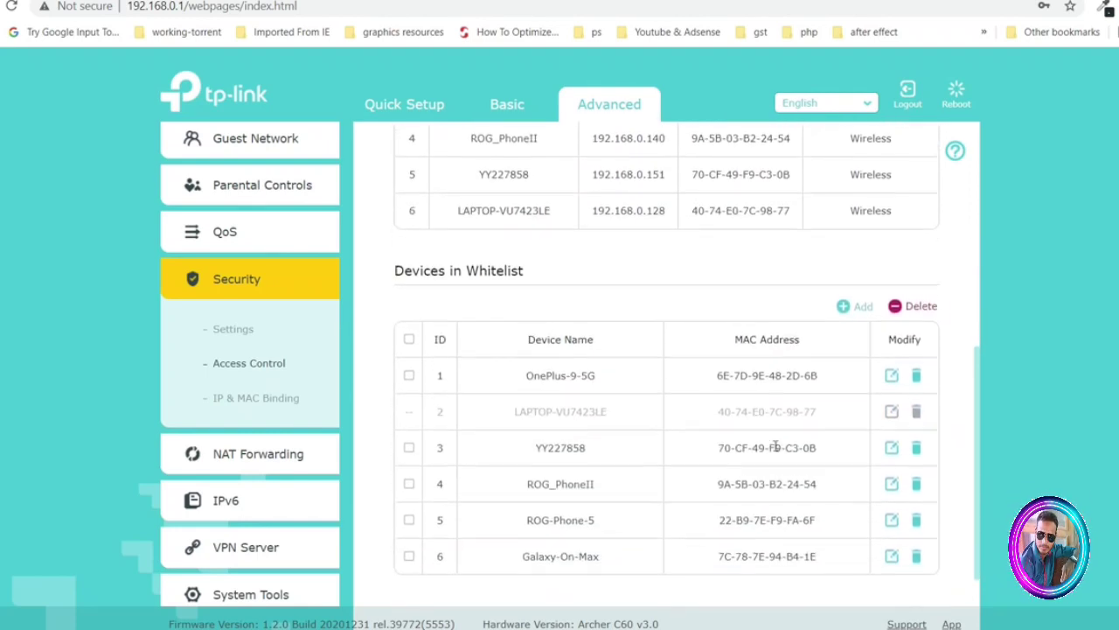
left_click_drag(712, 329, 832, 383)
left_click_drag(724, 365, 805, 366)
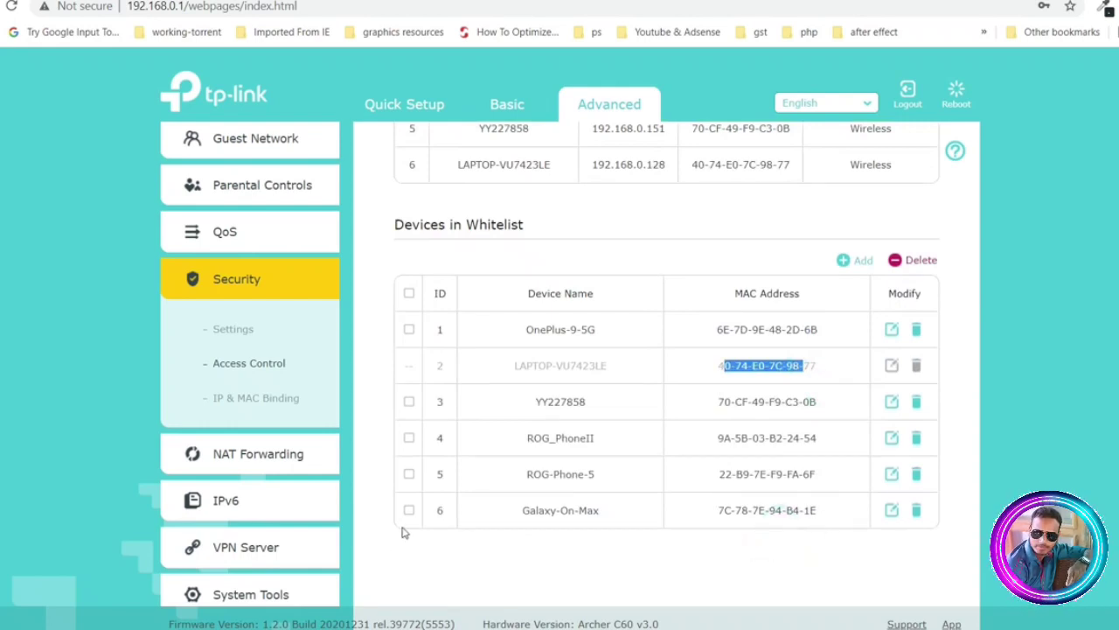
left_click(408, 474)
left_click(409, 437)
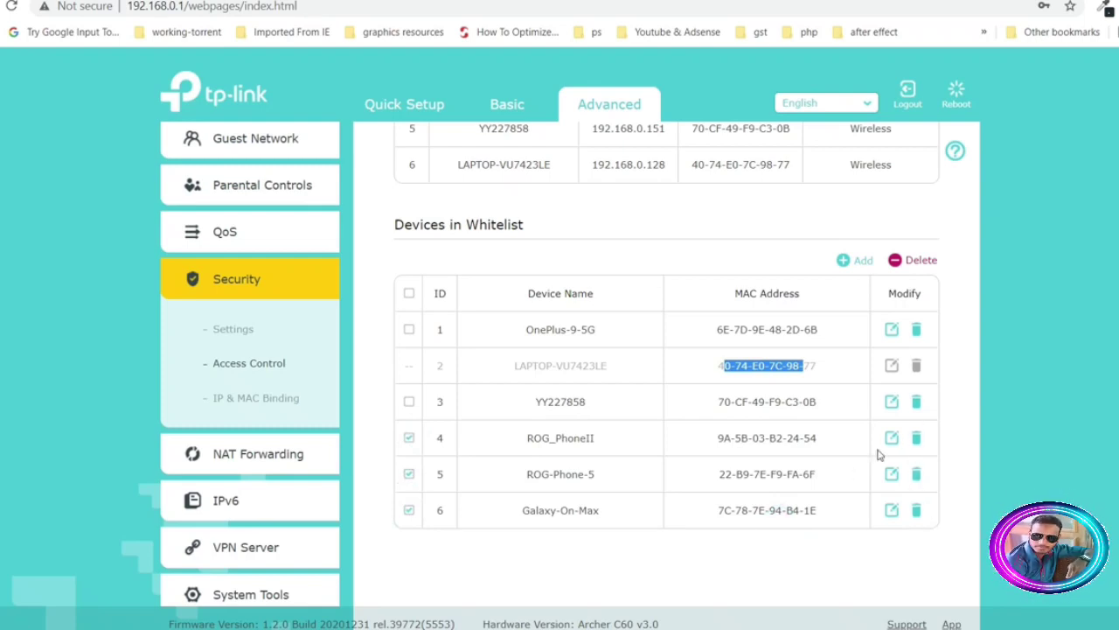
left_click(890, 439)
scroll(901, 368, "down", 1)
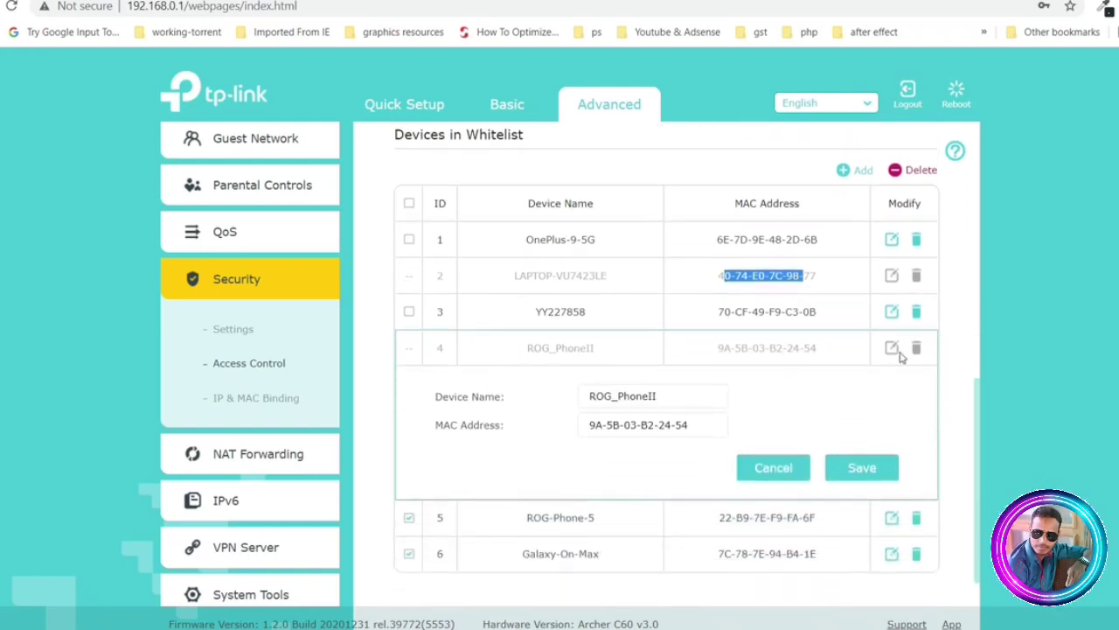
left_click(700, 425)
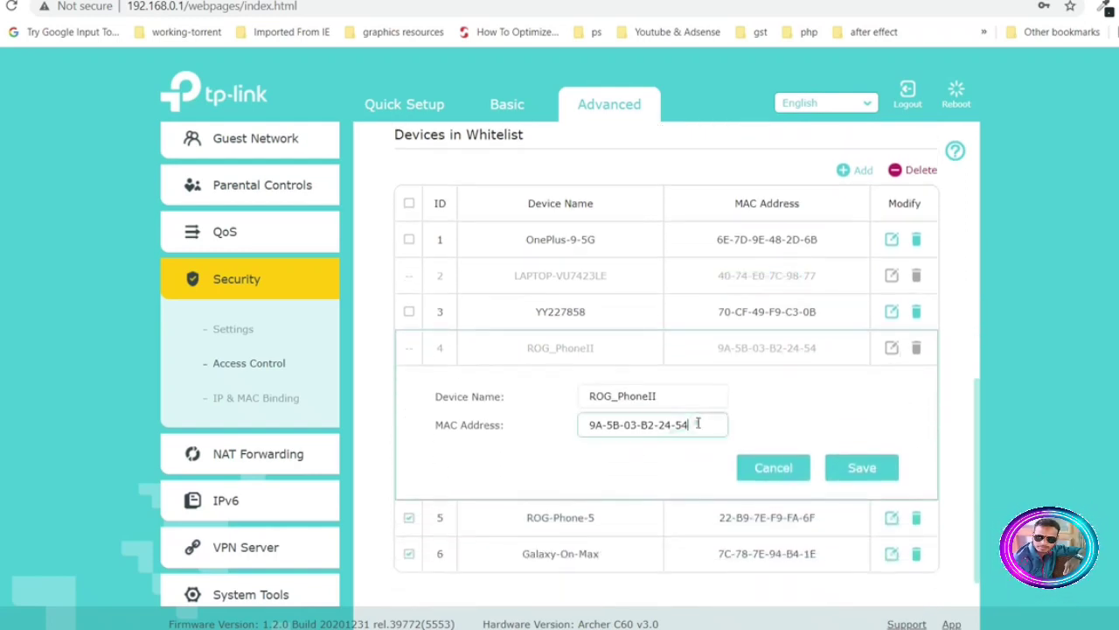
left_click(765, 470)
scroll(778, 468, "up", 3)
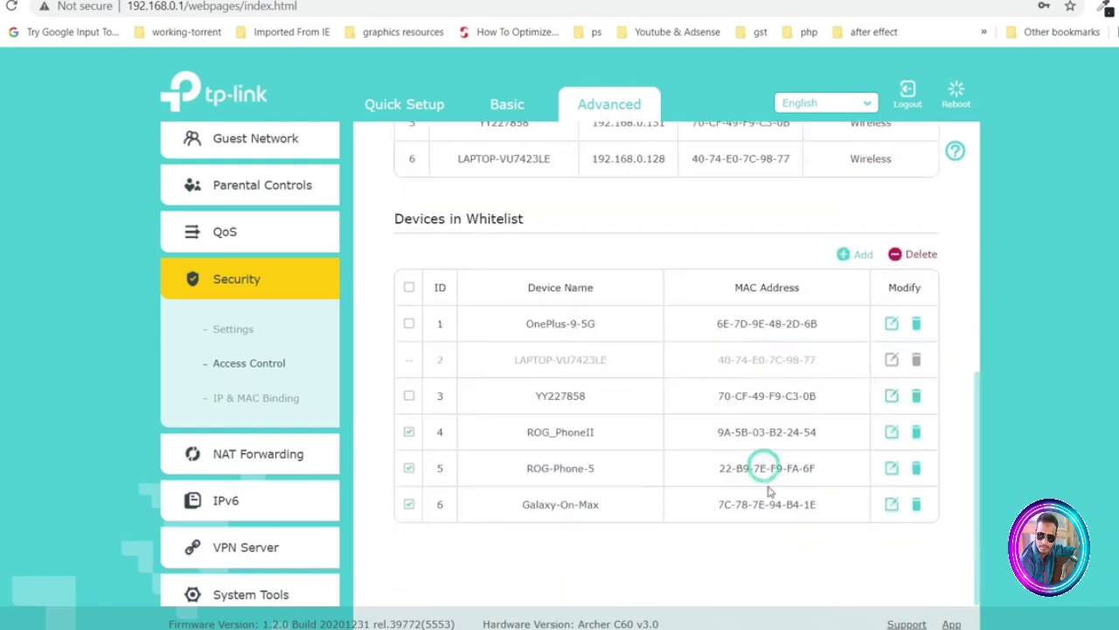
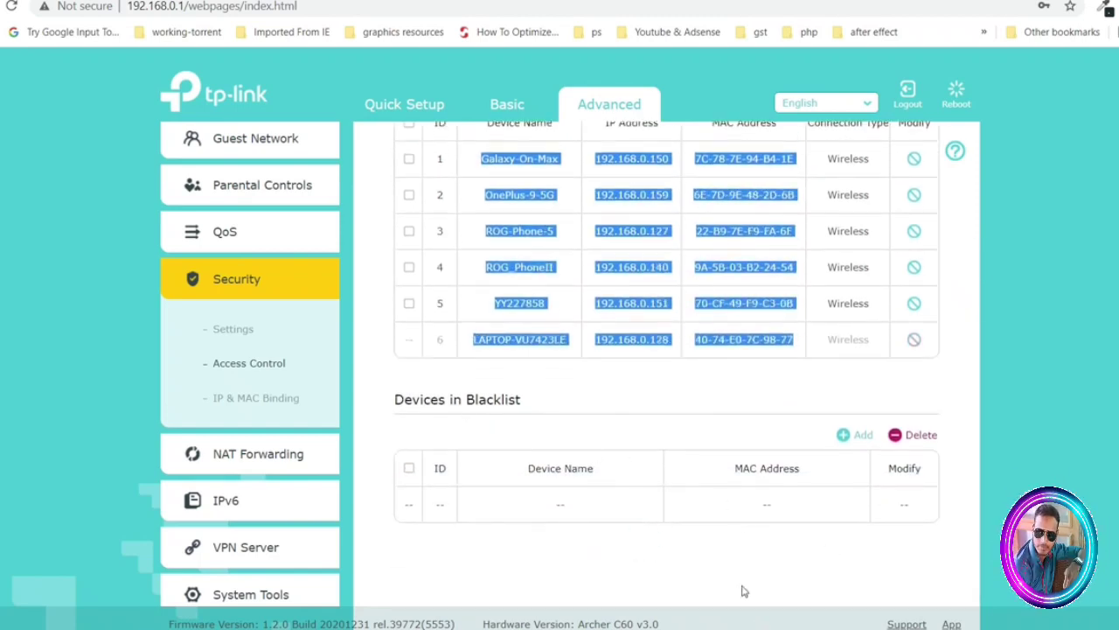
Start a new Devices in Blacklist entry and go to its Device Name and MAC Address fields.
left_click(842, 434)
scroll(557, 443, "down", 2)
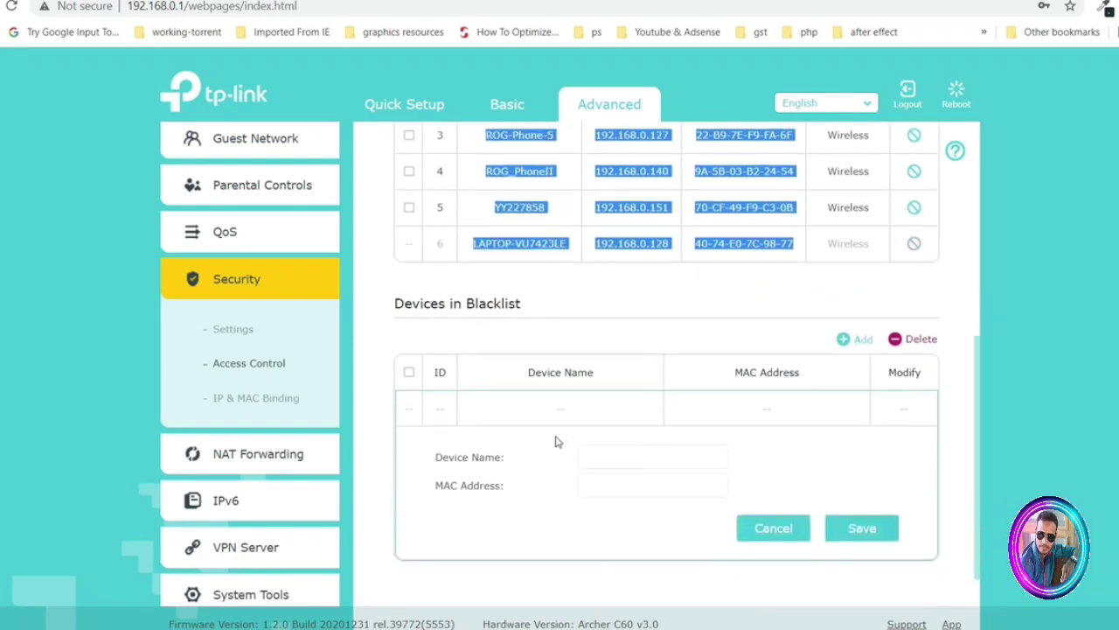
left_click(709, 411)
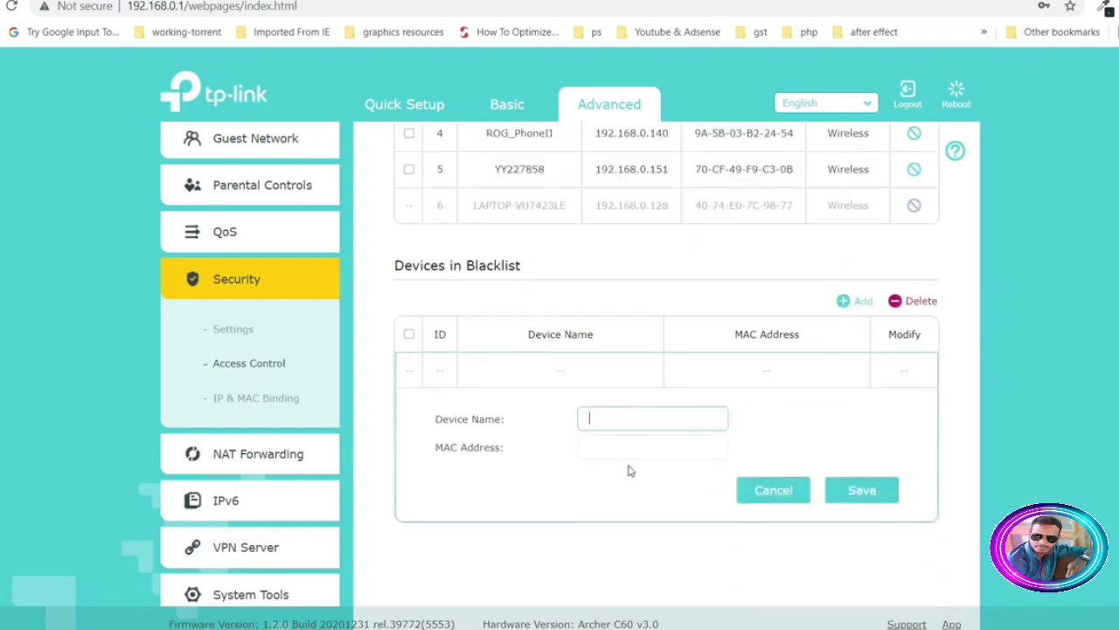
left_click(608, 447)
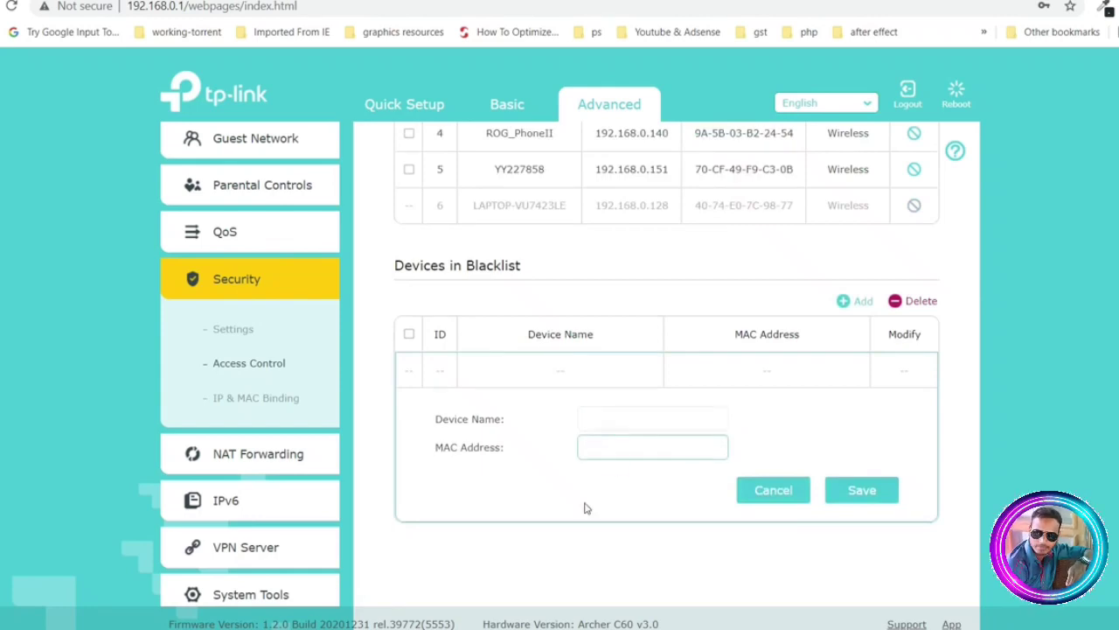
scroll(585, 481, "up", 3)
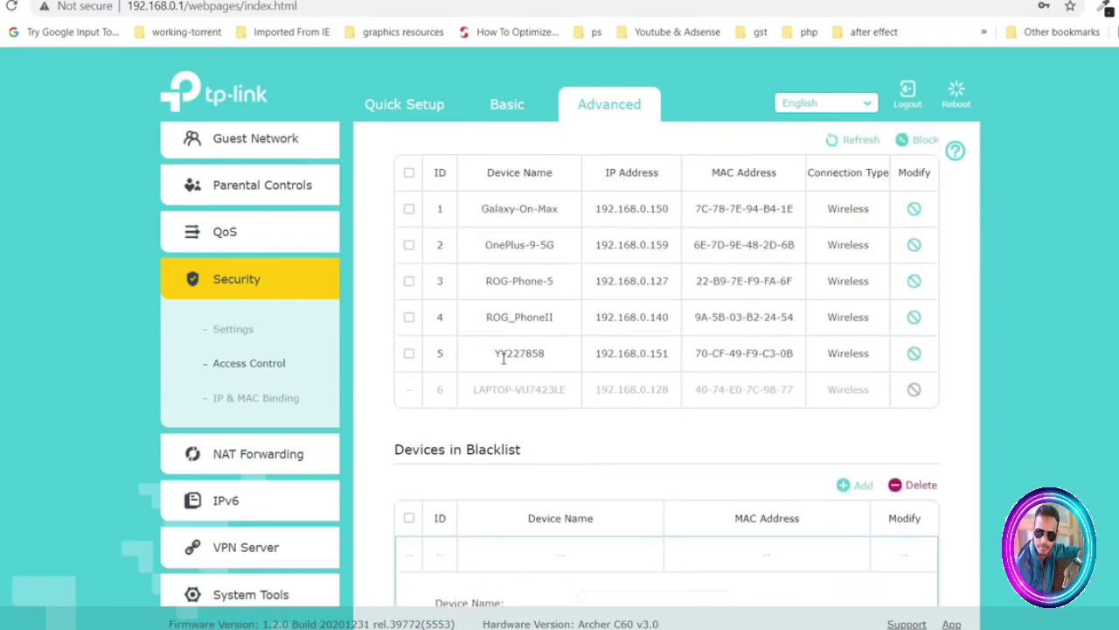
Tick YY227858 in the online devices list and select its name, IP and MAC address.
left_click(409, 353)
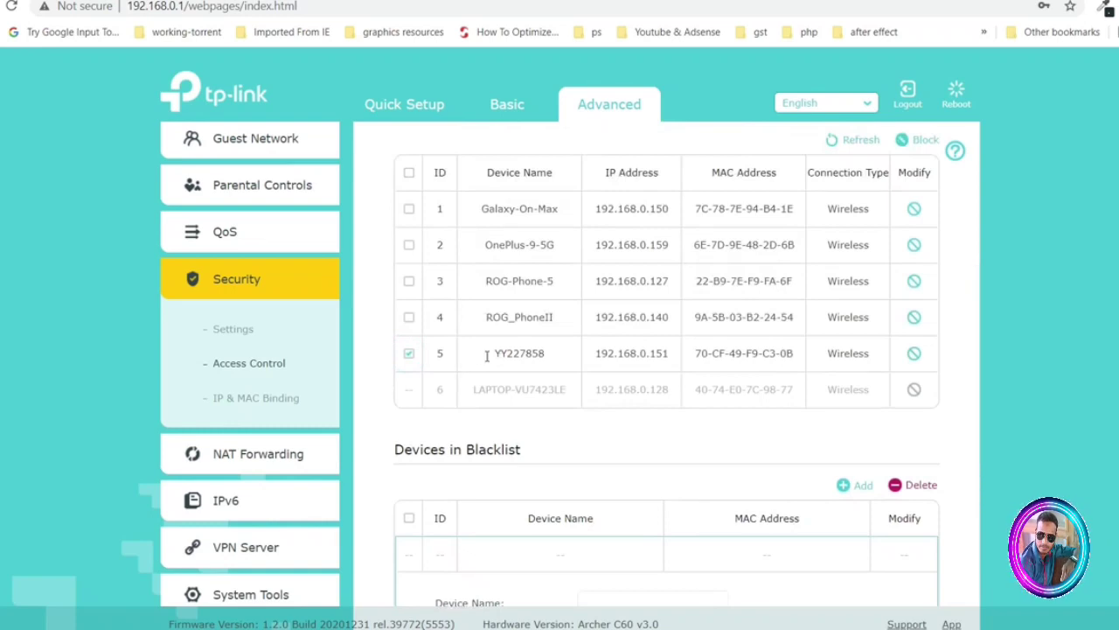
left_click_drag(487, 355, 863, 362)
scroll(840, 385, "up", 1)
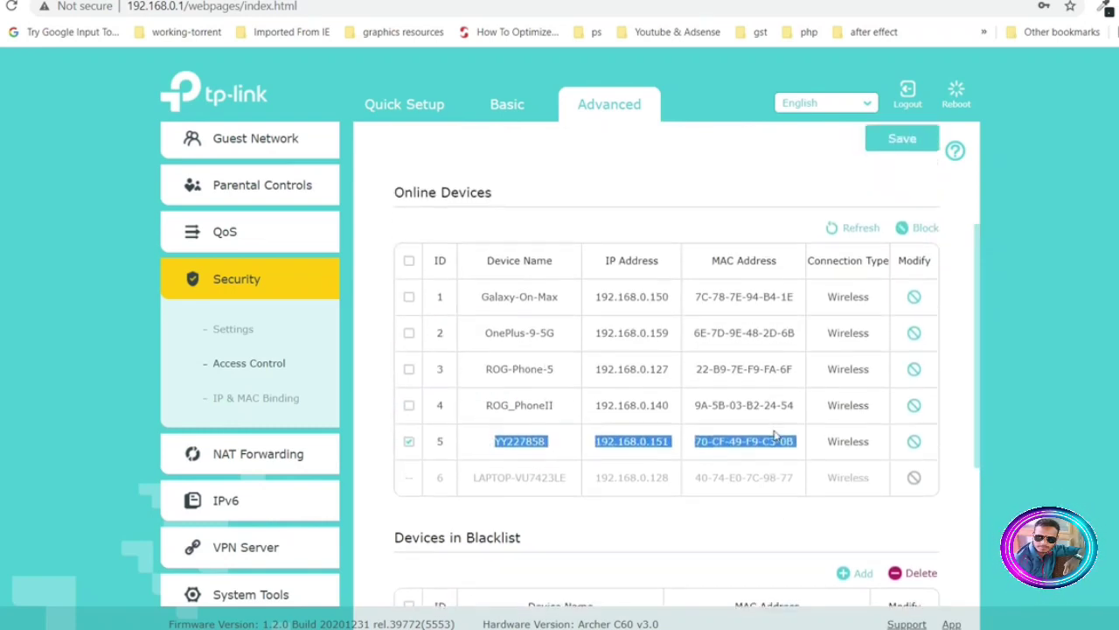
scroll(737, 382, "down", 3)
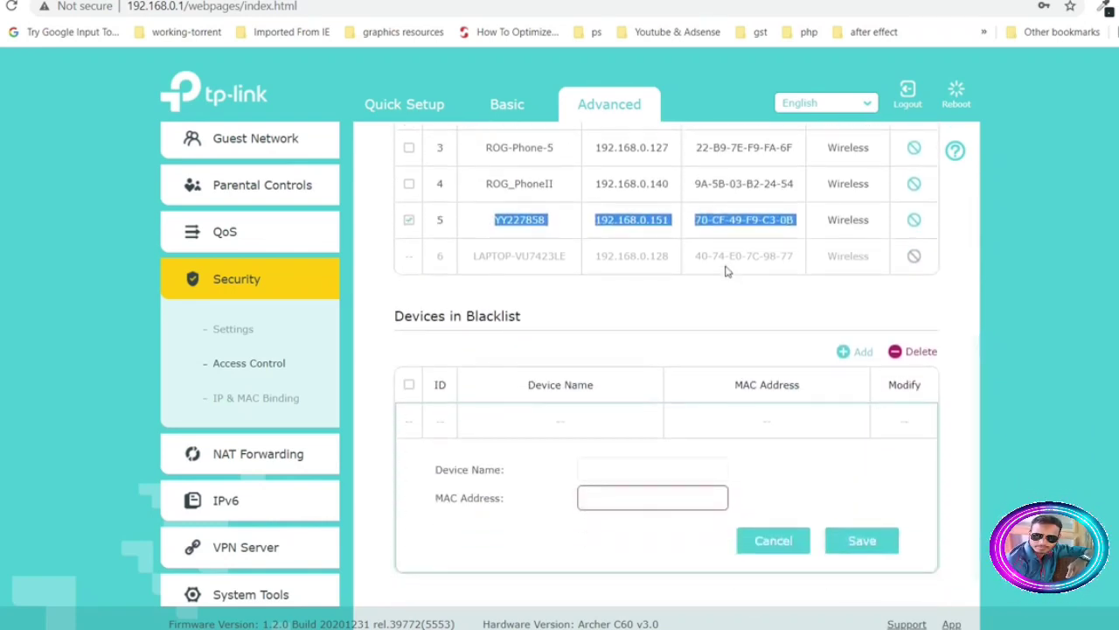
right_click(694, 299)
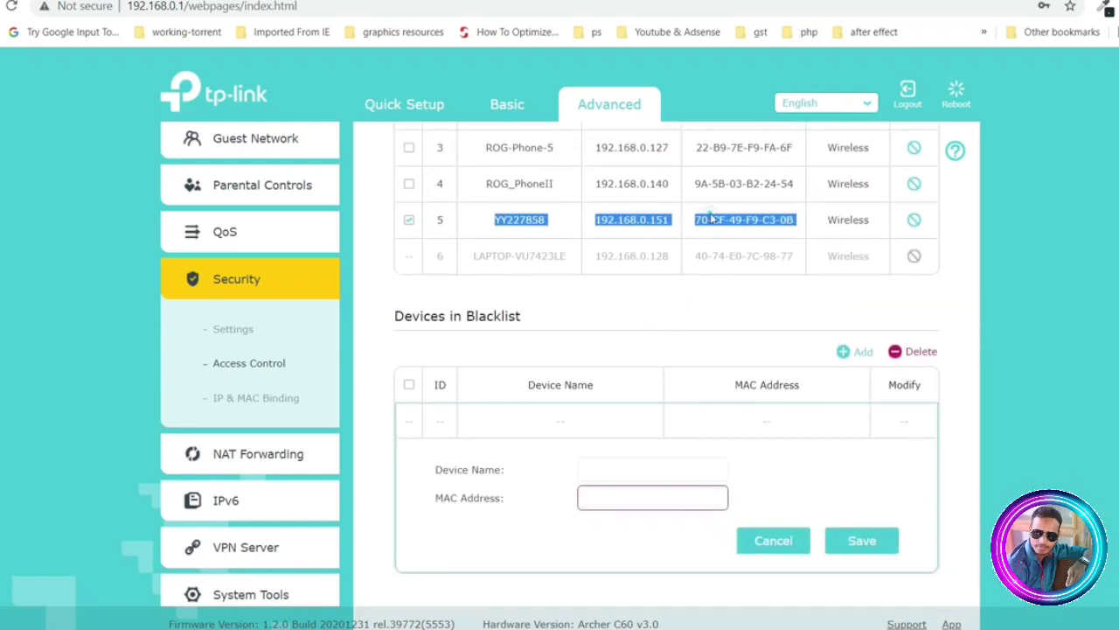
left_click_drag(696, 219, 784, 218)
Return to the new entry's MAC Address and Device Name fields and select the name YY227858.
left_click(645, 506)
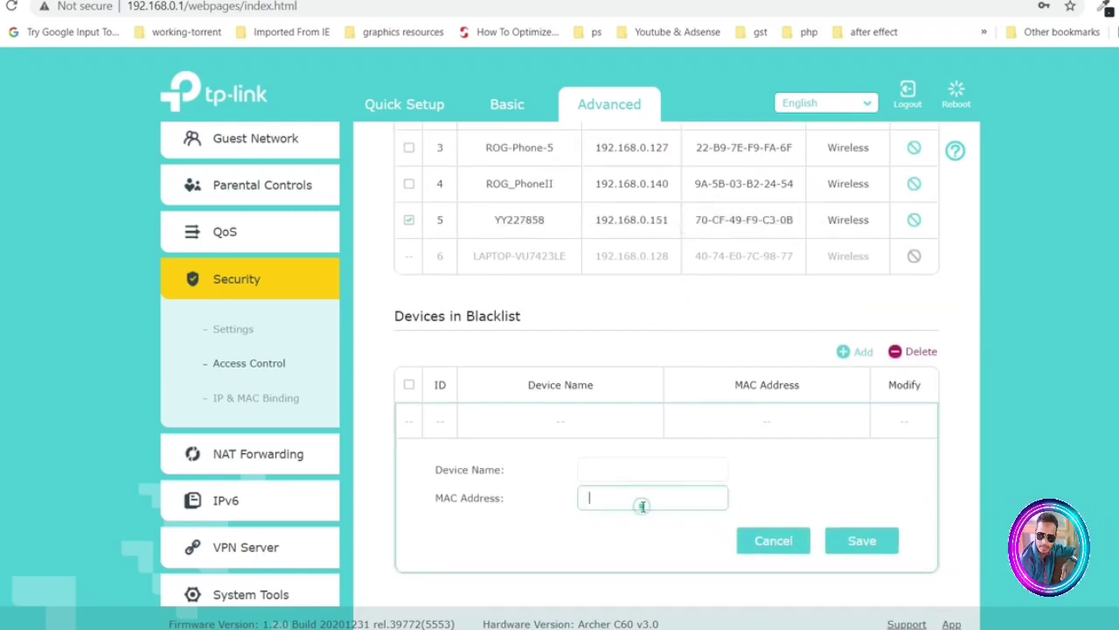
left_click(593, 464)
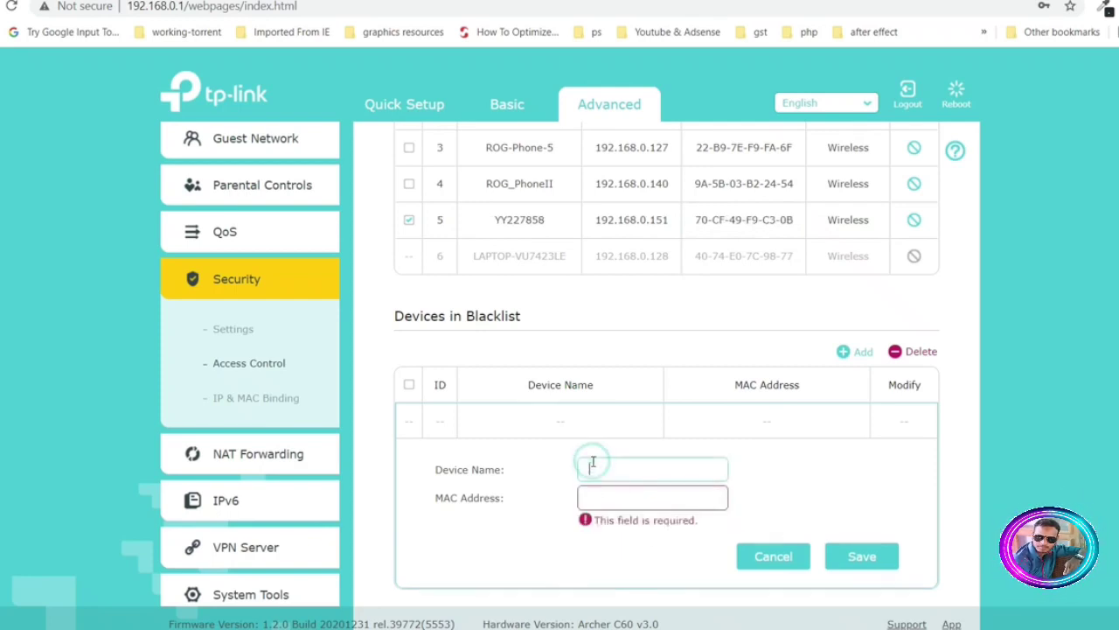
double_click(551, 220)
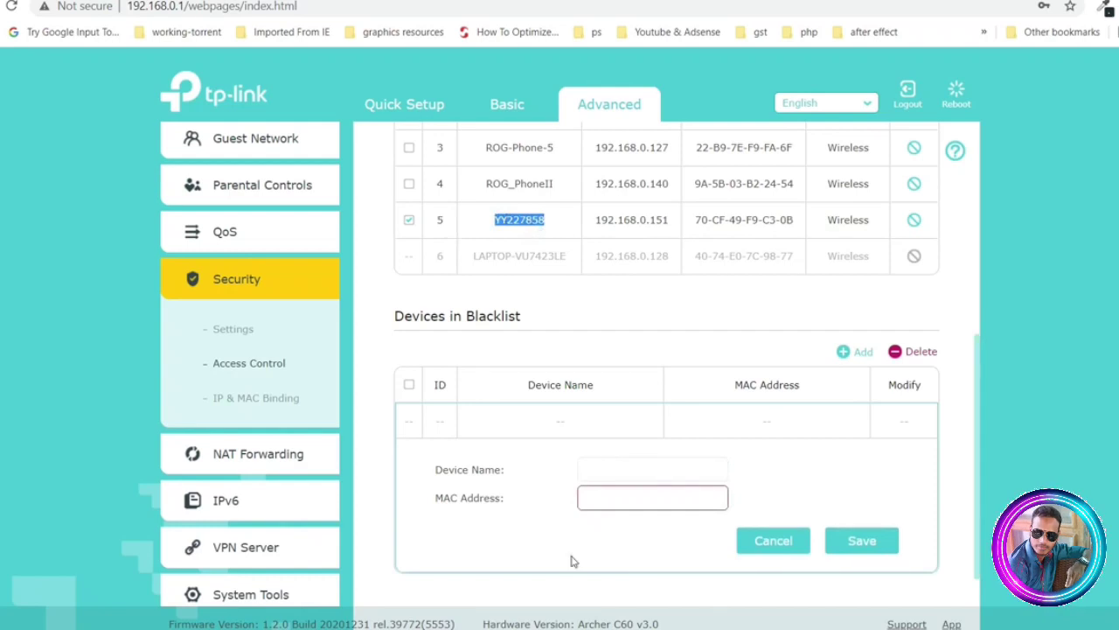
scroll(766, 540, "up", 1)
scroll(766, 540, "up", 5)
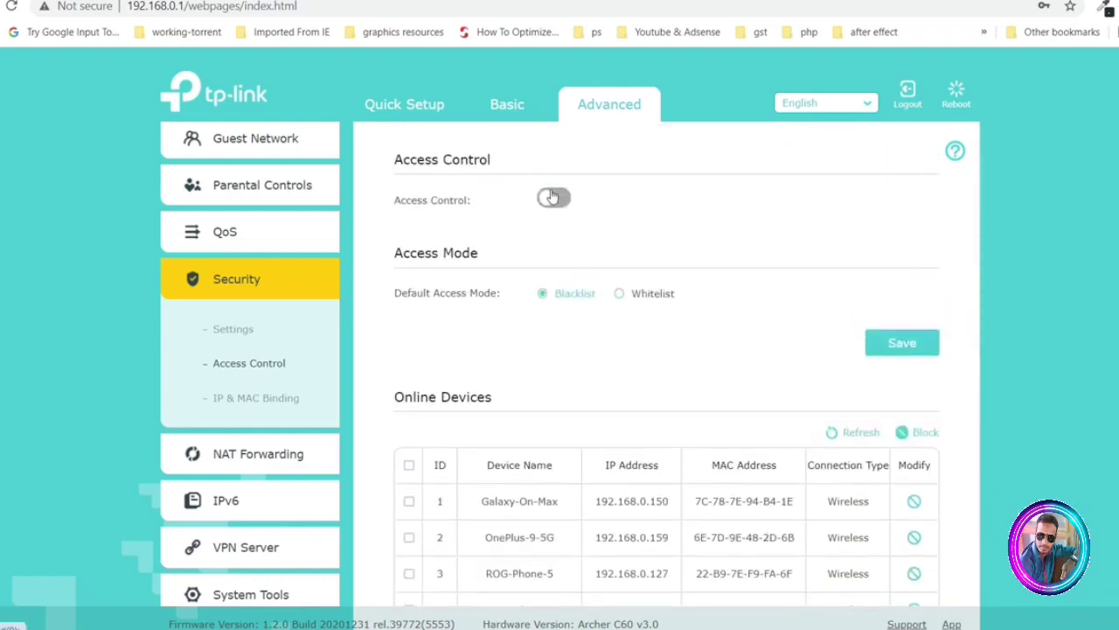
scroll(480, 337, "down", 7)
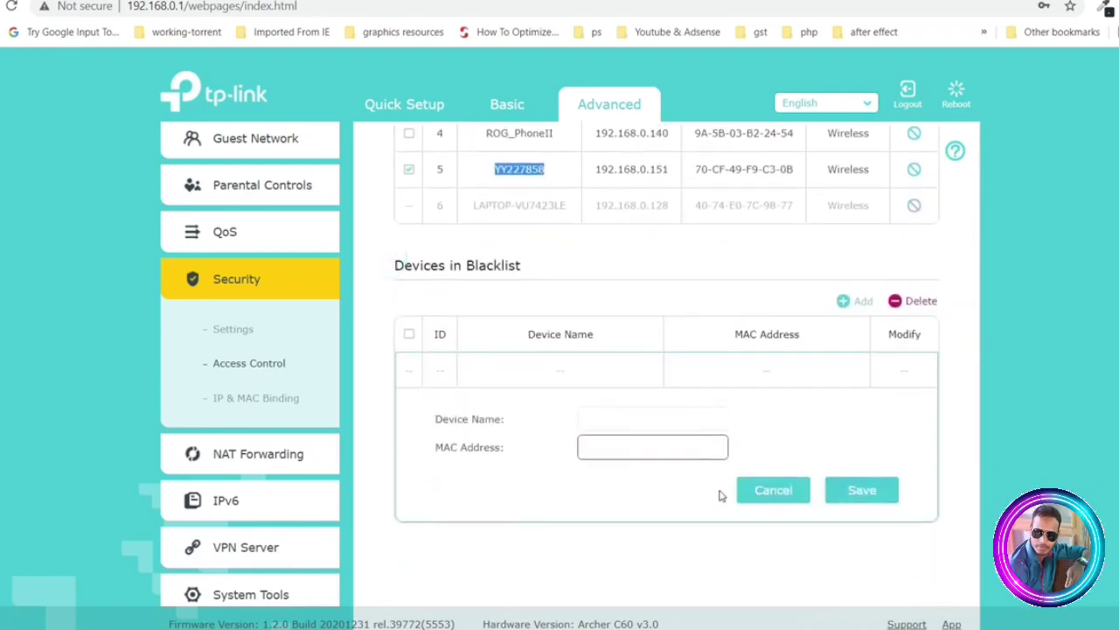
scroll(700, 495, "up", 5)
scroll(689, 495, "up", 1)
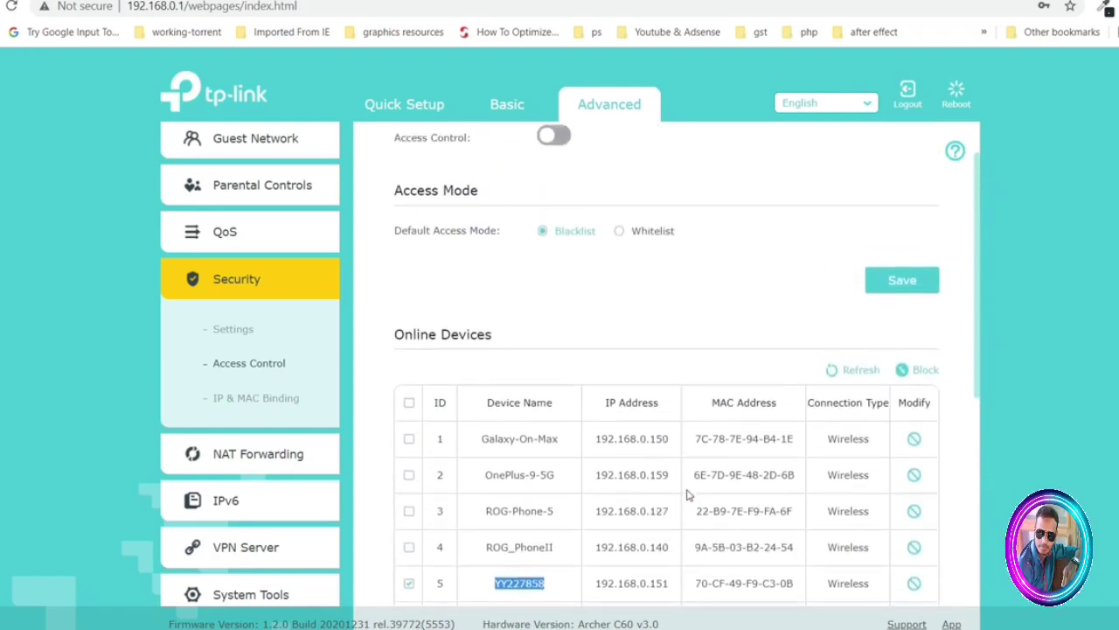
scroll(677, 464, "up", 1)
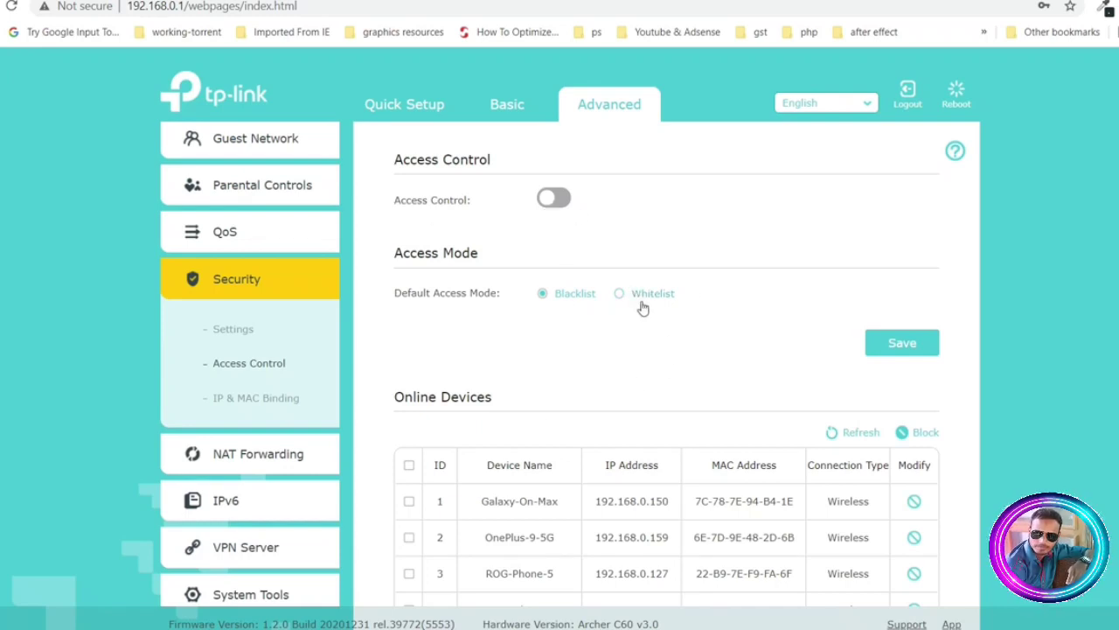
Set Default Access Mode to Whitelist and save it.
scroll(644, 307, "down", 3)
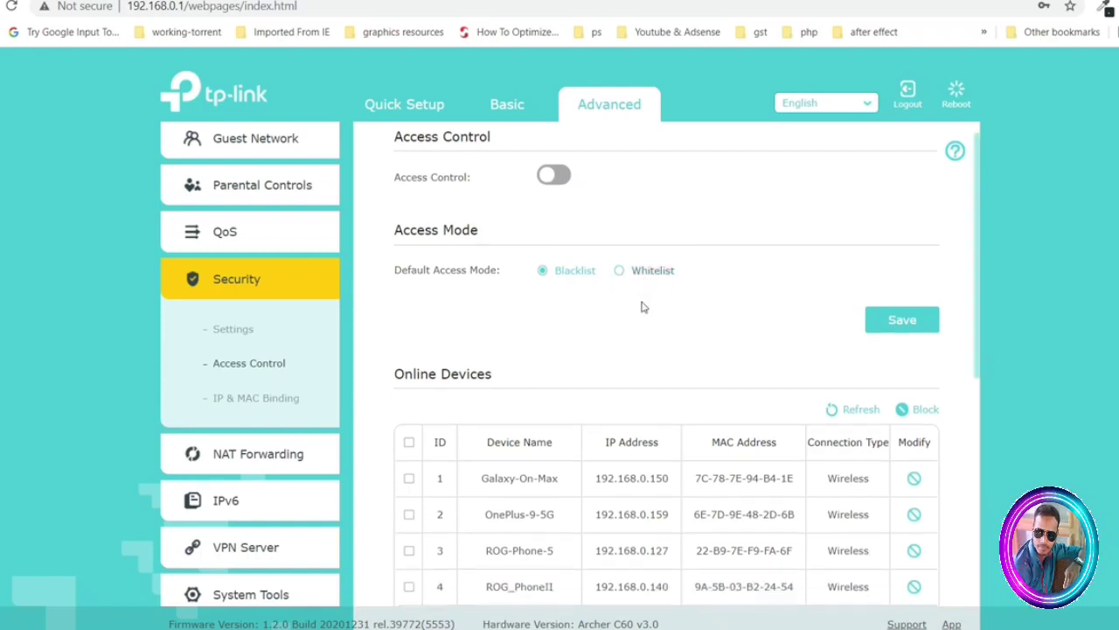
scroll(669, 266, "up", 2)
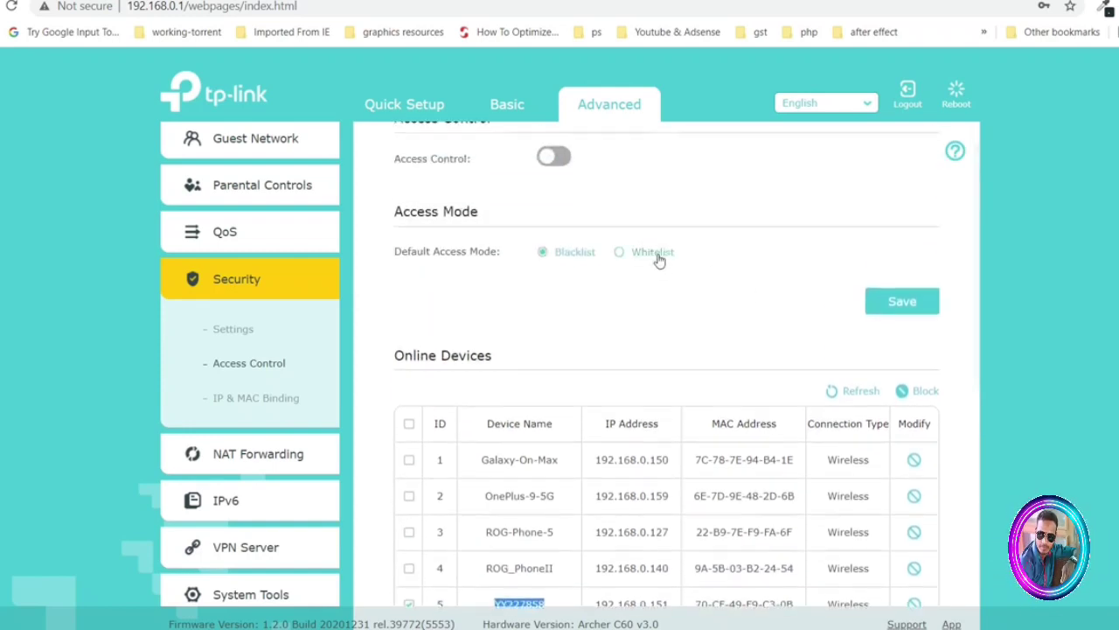
scroll(567, 260, "down", 4)
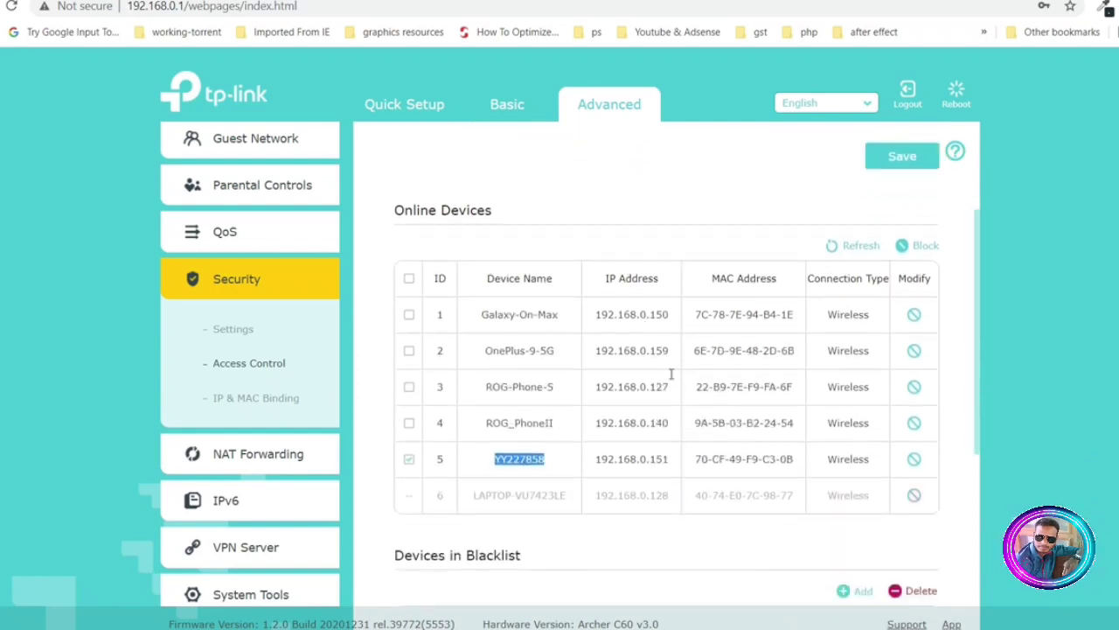
scroll(679, 435, "up", 4)
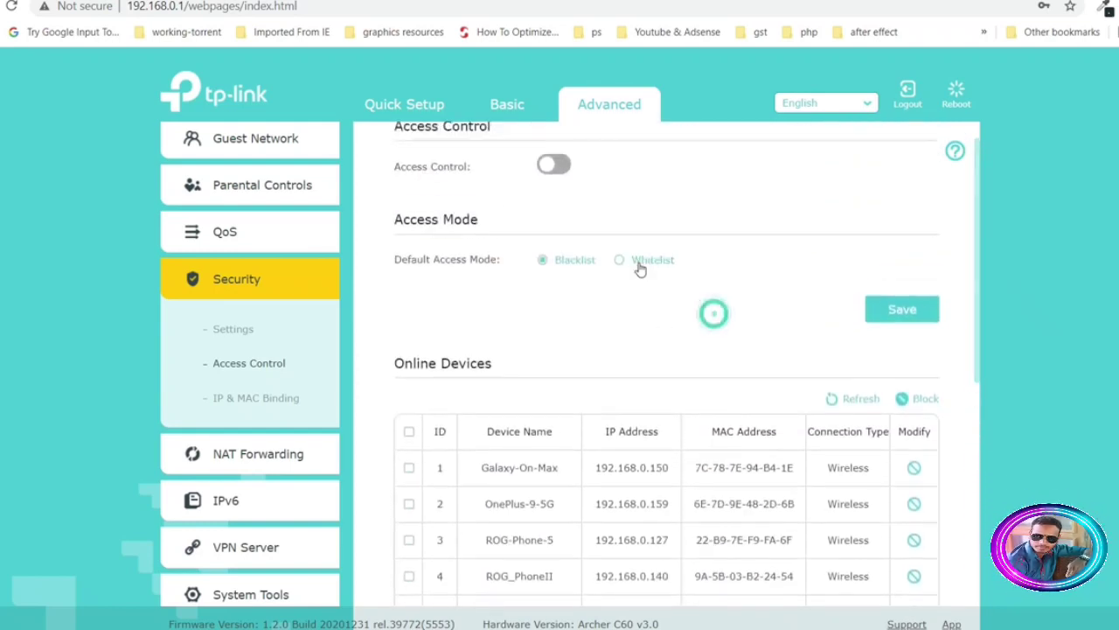
left_click(638, 261)
scroll(823, 304, "down", 1)
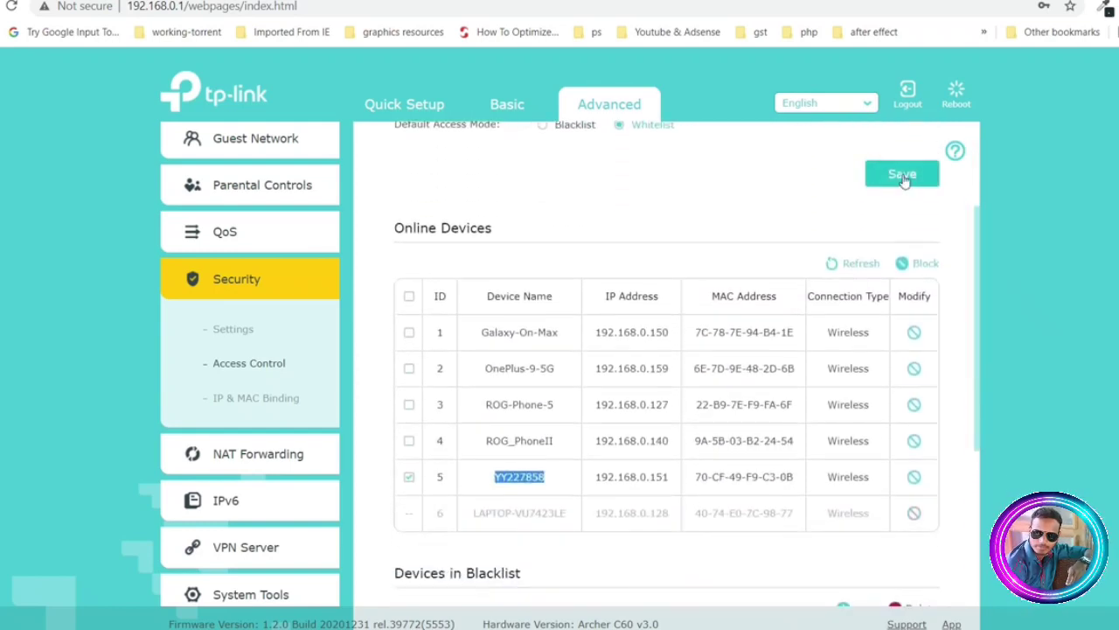
left_click(903, 173)
scroll(594, 414, "down", 2)
scroll(594, 414, "up", 3)
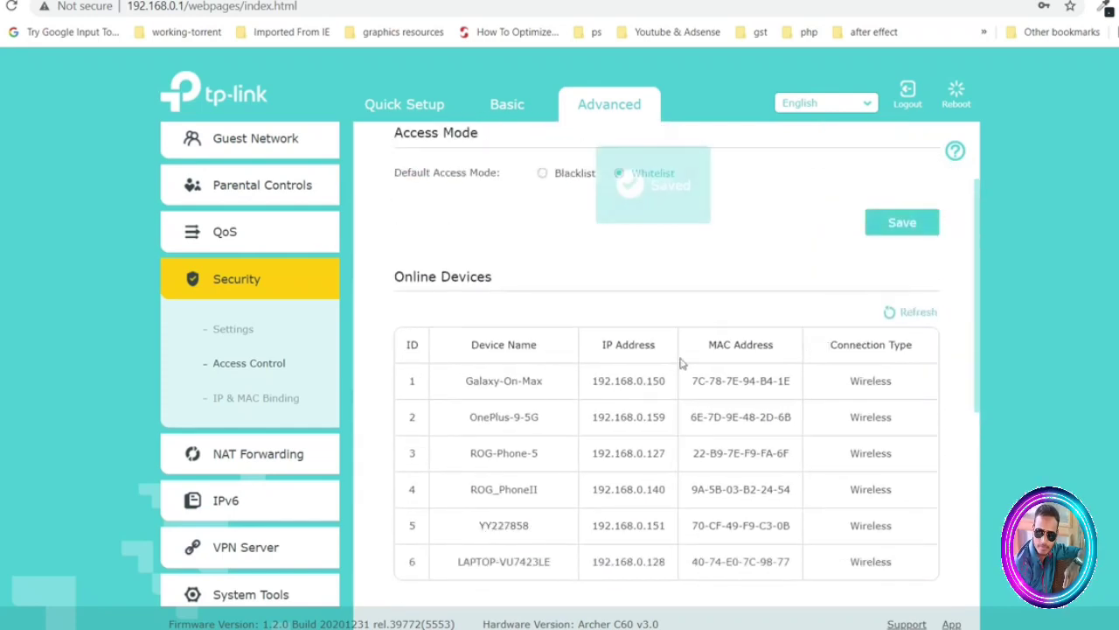
scroll(919, 320, "down", 5)
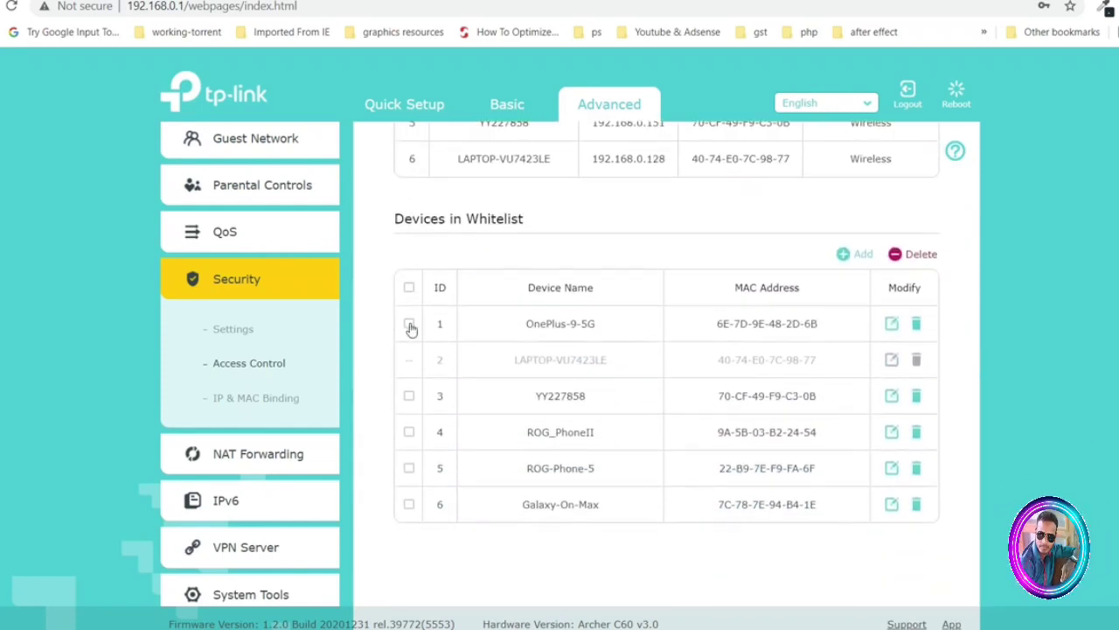
Tick OnePlus-9-5G, YY227858, ROG_PhoneII, ROG-Phone-5 and Galaxy-On-Max in Devices in Whitelist.
left_click(409, 324)
left_click(408, 395)
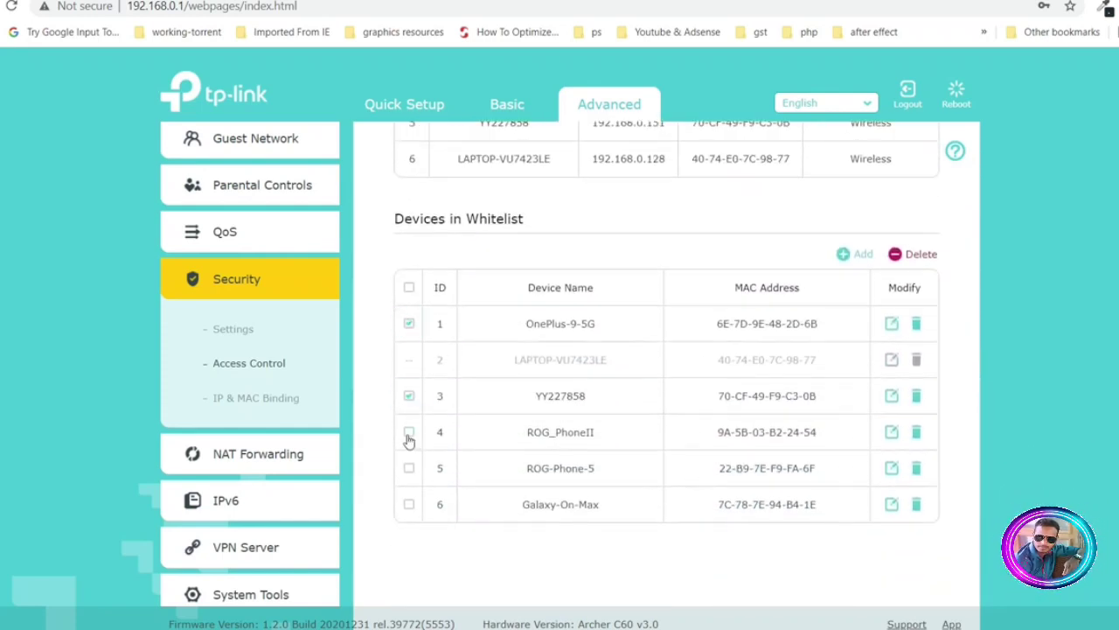
left_click(409, 432)
left_click(408, 468)
left_click(409, 504)
scroll(844, 453, "up", 1)
scroll(842, 452, "up", 5)
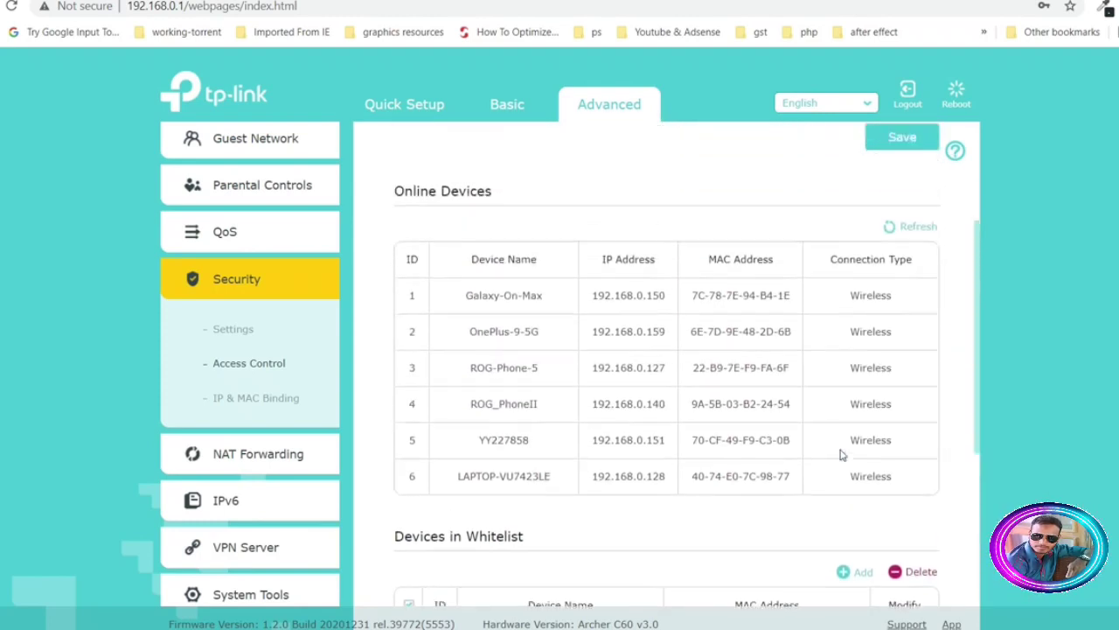
scroll(573, 253, "down", 1)
scroll(573, 253, "down", 5)
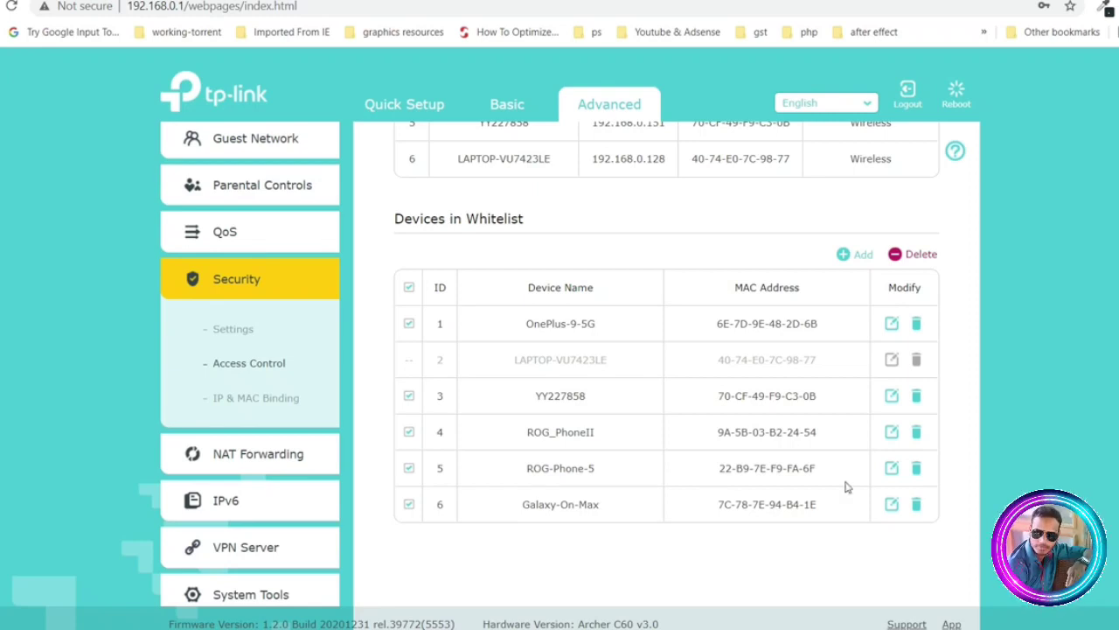
scroll(846, 487, "up", 5)
scroll(405, 238, "up", 2)
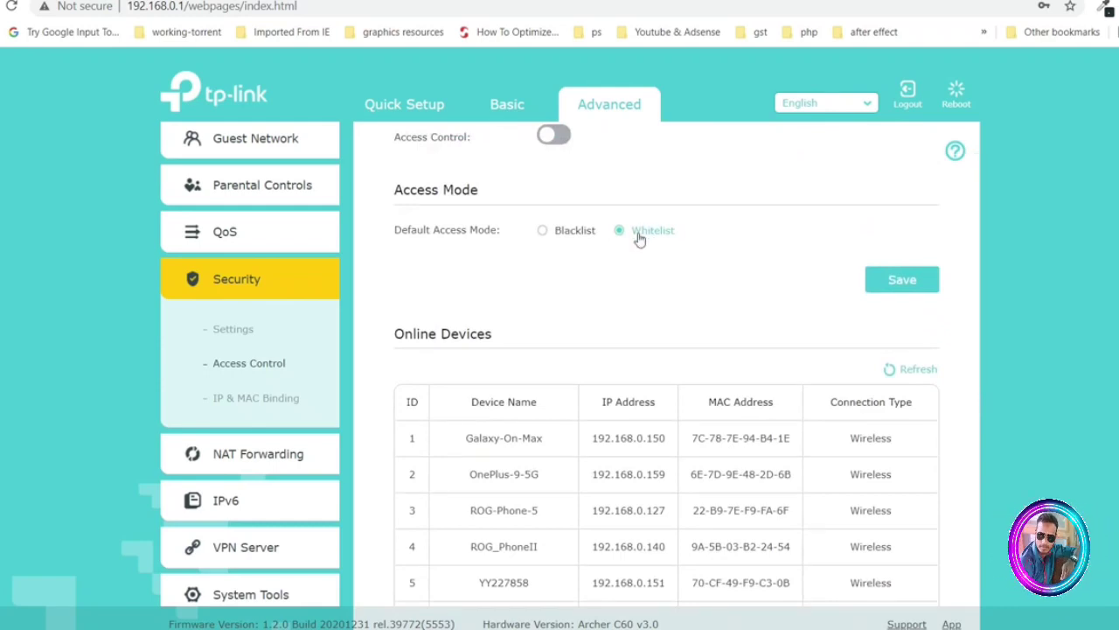
scroll(640, 238, "down", 4)
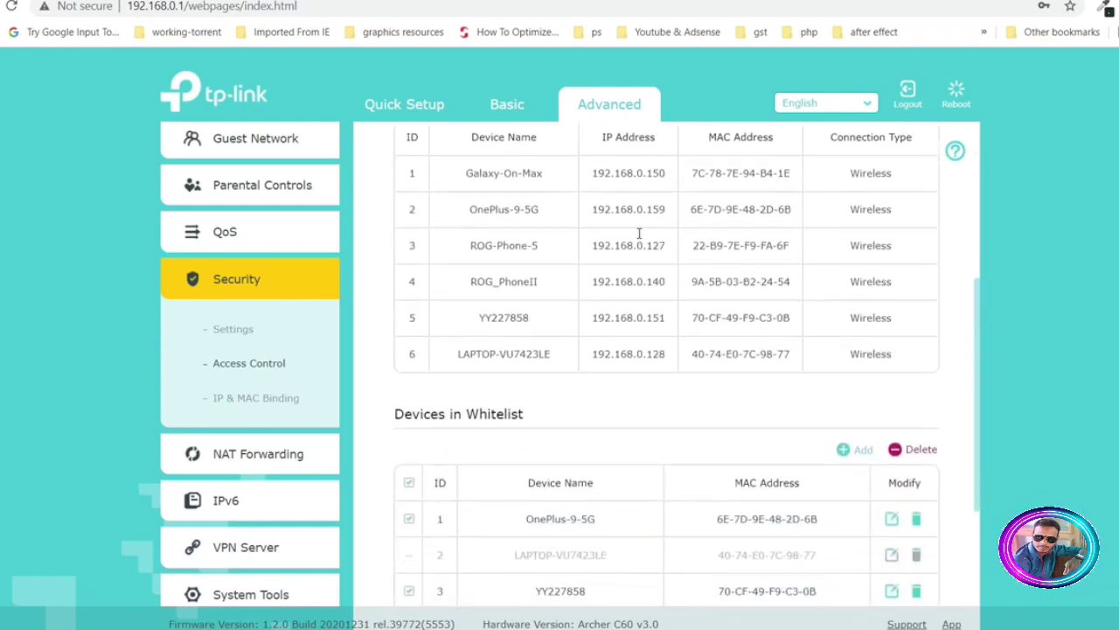
scroll(498, 260, "up", 5)
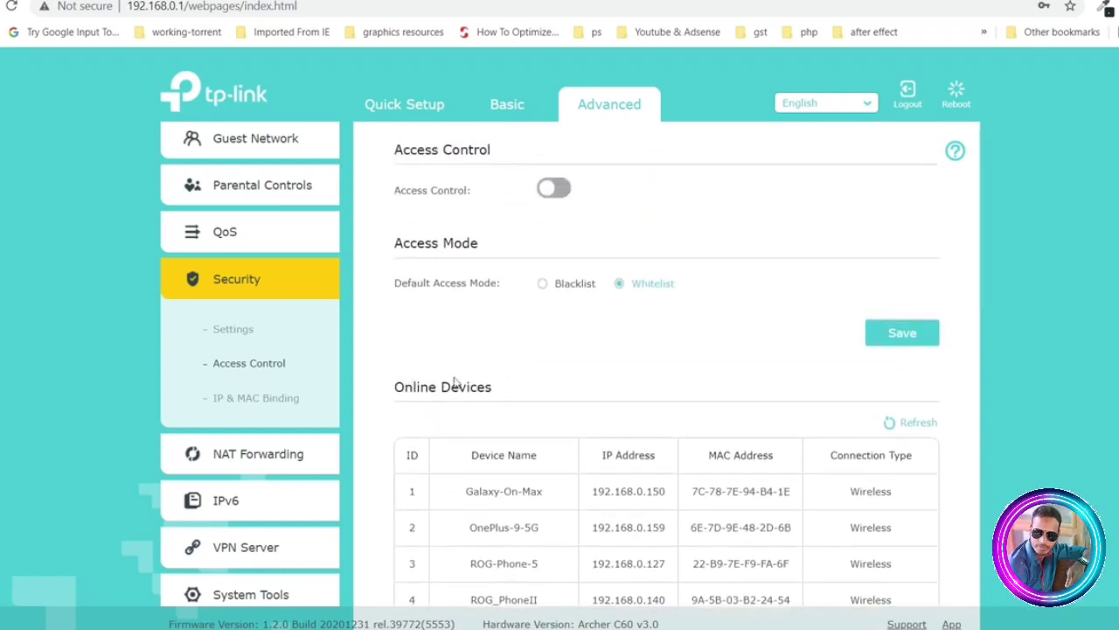
scroll(457, 385, "down", 3)
left_click_drag(468, 356, 862, 545)
scroll(832, 505, "down", 3)
scroll(542, 345, "down", 5)
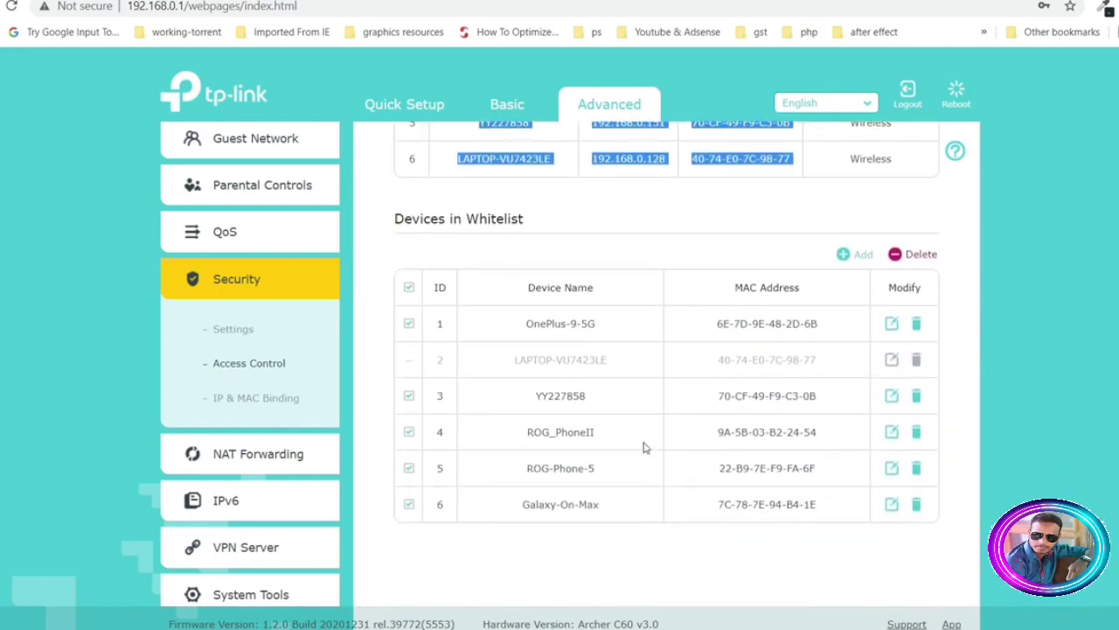
scroll(629, 359, "up", 2)
middle_click(600, 306)
scroll(542, 358, "down", 2)
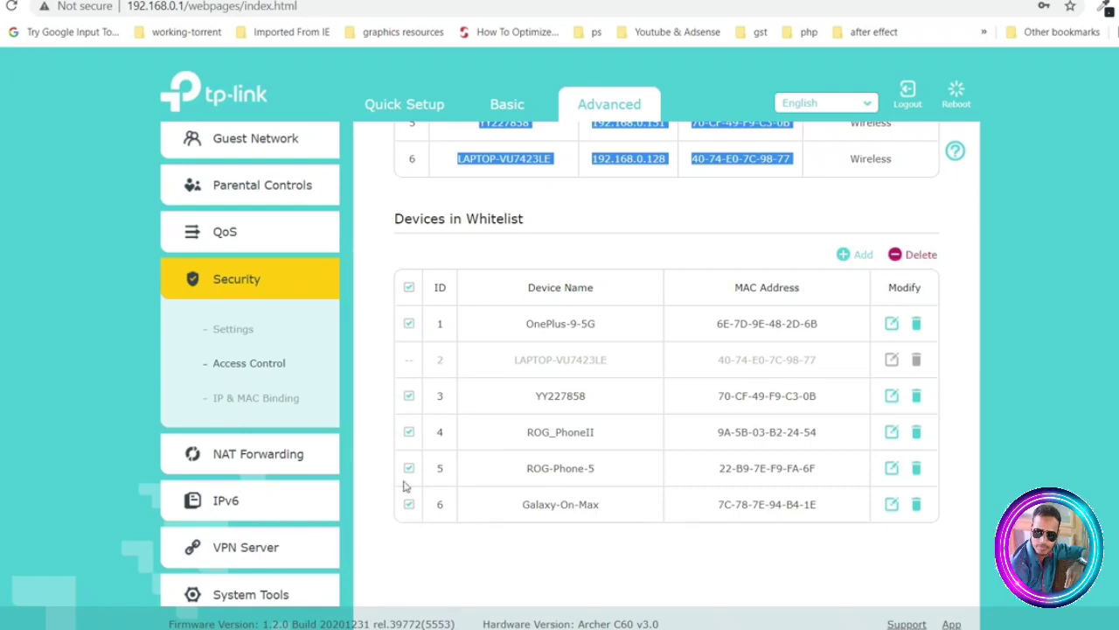
scroll(694, 440, "up", 5)
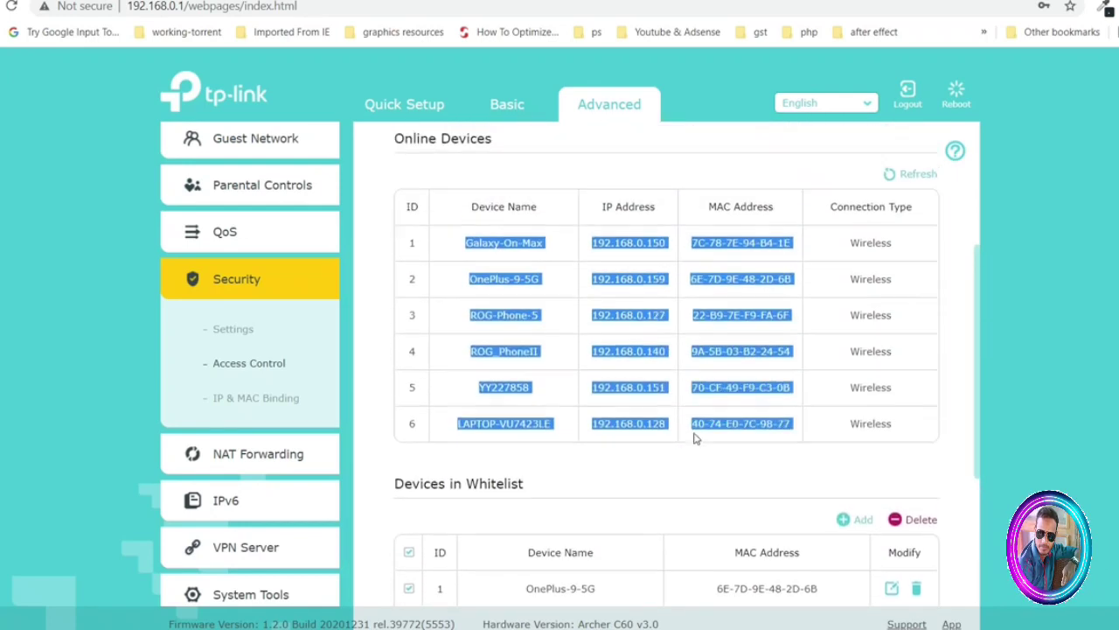